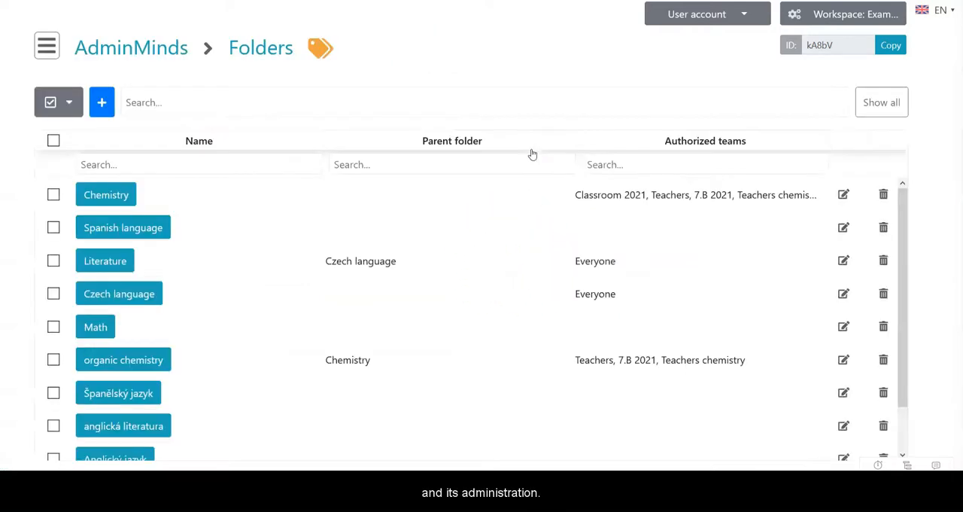
- For the Math folder, let Classroom 2021 and 7.B 2021 show and add, Everyone show, and Teachers chemistry show, add and remove maps; open parent folder selection
left_click(840, 325)
left_click(384, 299)
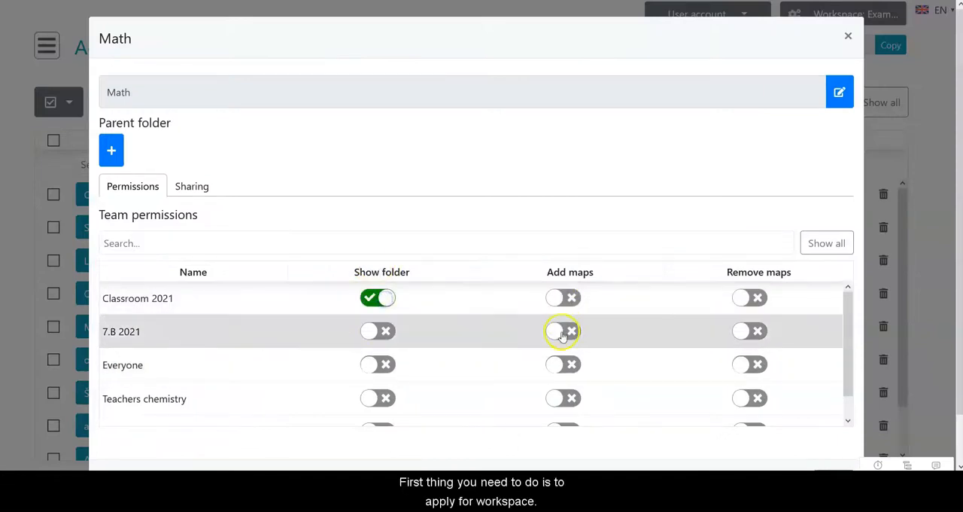
left_click(563, 331)
left_click(385, 364)
left_click(376, 397)
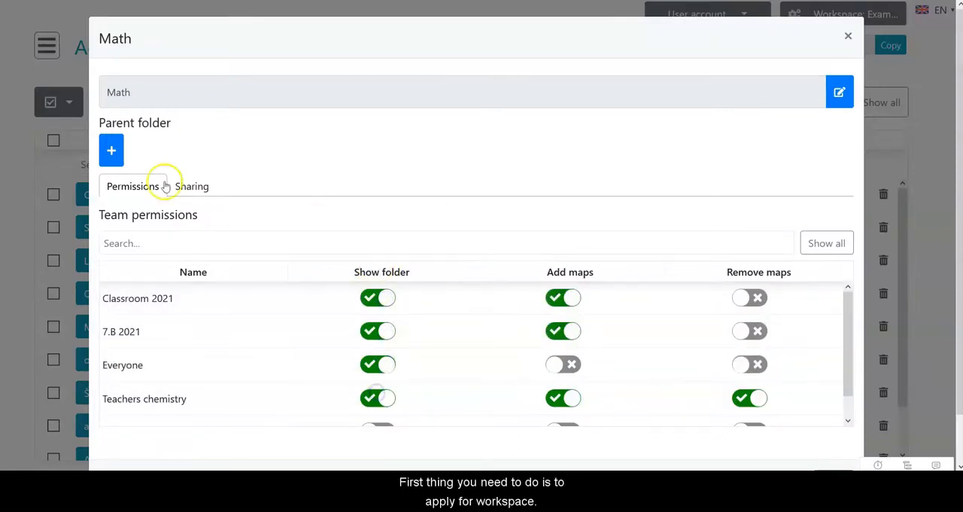
left_click(112, 151)
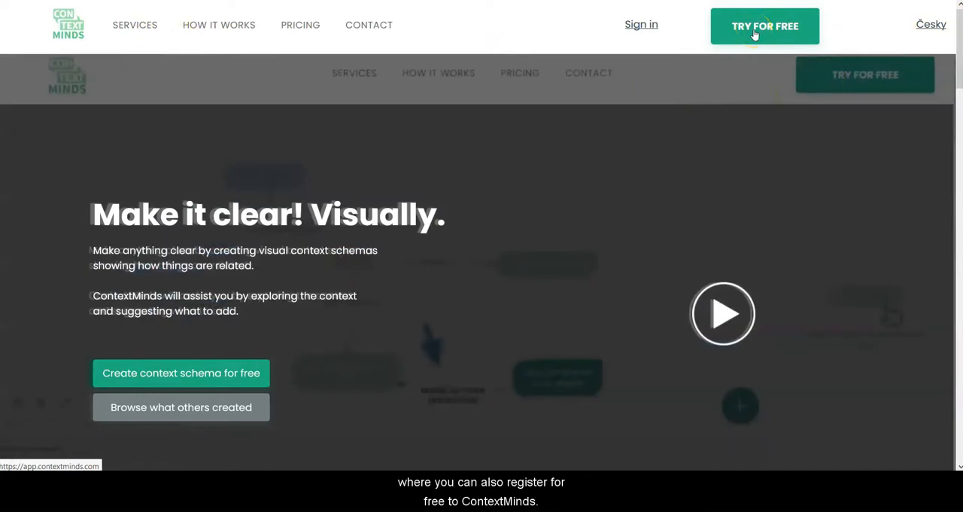
- On the ContextMinds website, go from the free trial offer to the free account registration
left_click(755, 33)
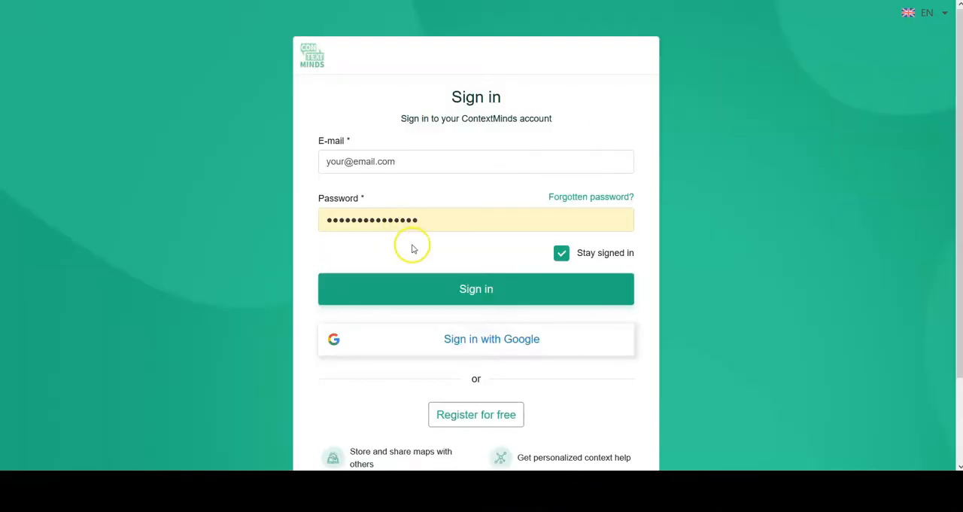
left_click(467, 421)
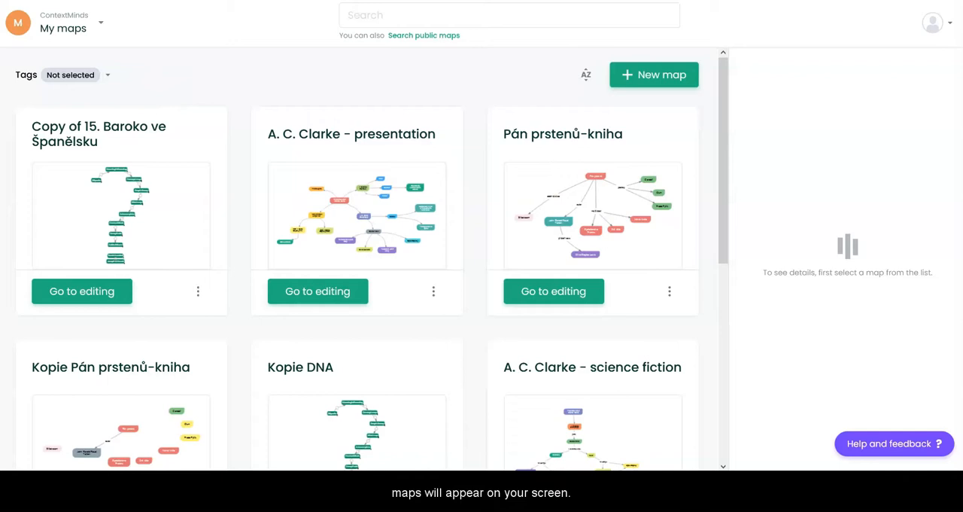
- Switch from the personal maps to the ContextMindsEdu workspace
left_click(86, 36)
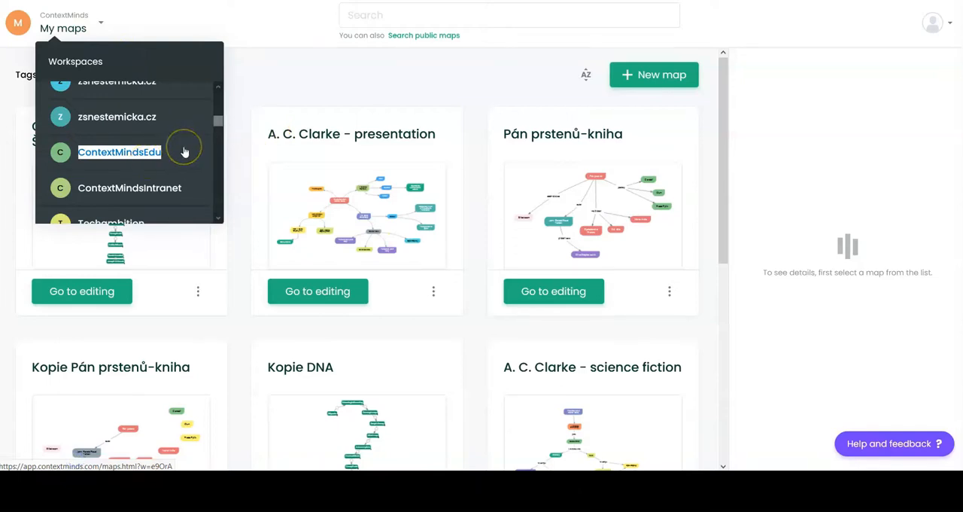
left_click(123, 152)
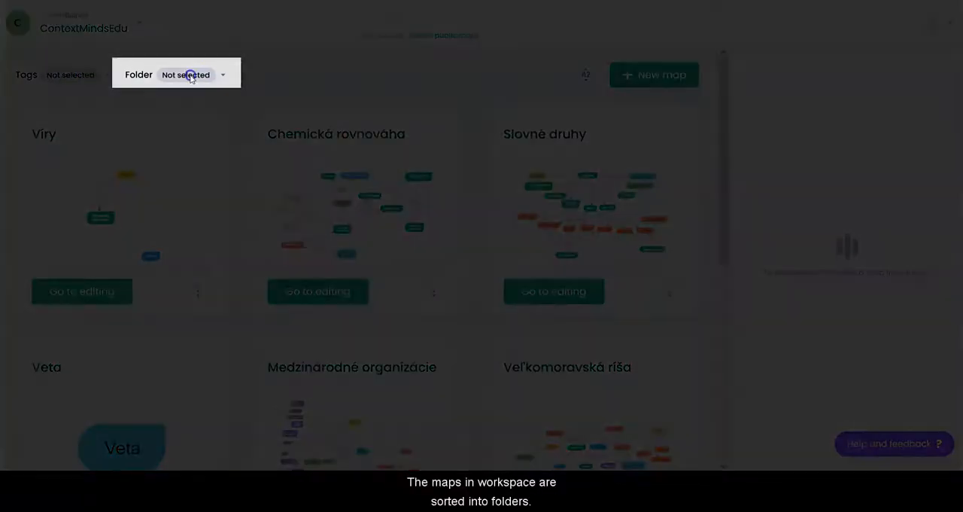
- Show only the maps in the Chemistry folder under English and open the Ethers map for editing
left_click(190, 74)
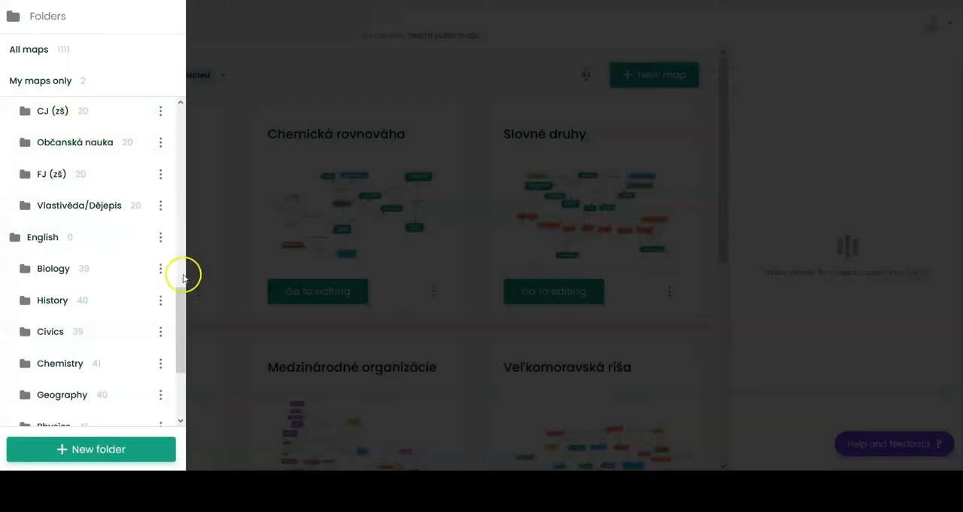
left_click_drag(183, 295, 157, 329)
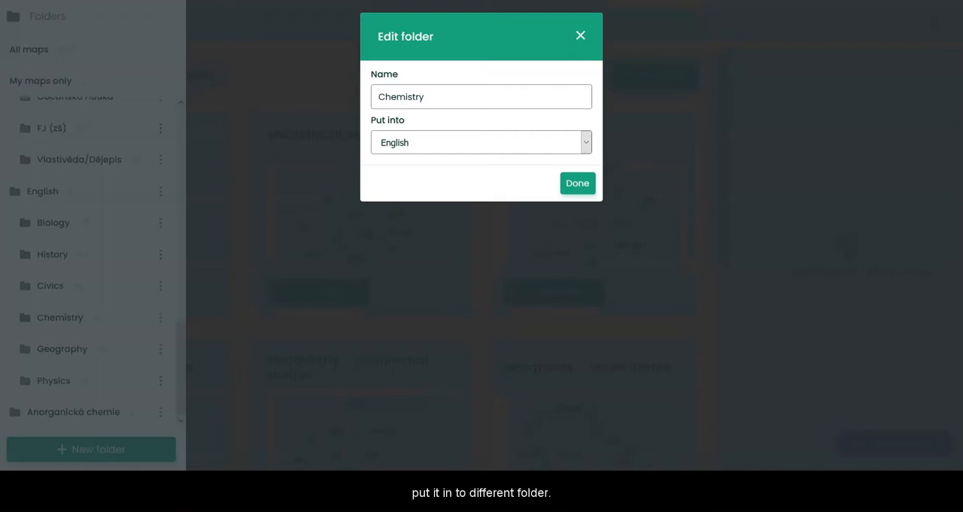
key("Escape")
left_click(43, 318)
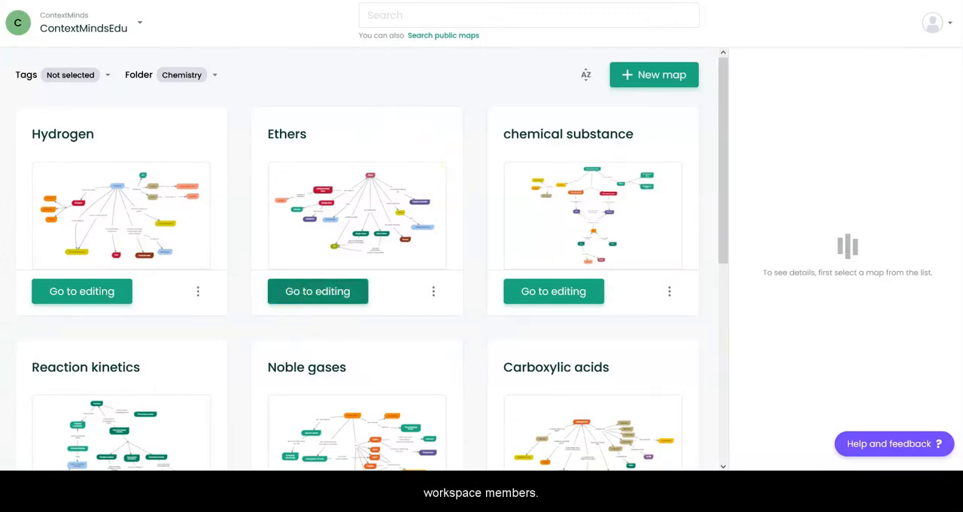
left_click(307, 292)
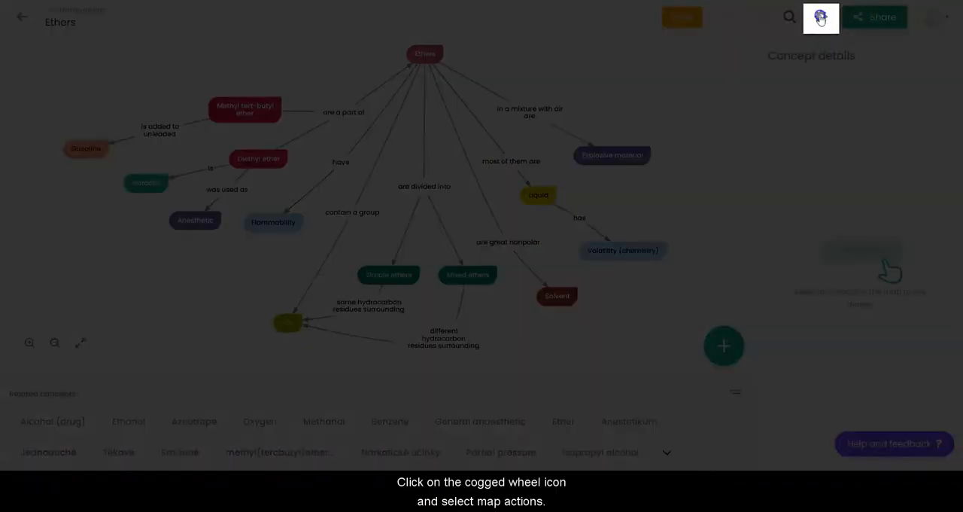
- Review the map actions offered for the Ethers map, such as copying, printing and exporting, and close the map dialog
left_click(821, 18)
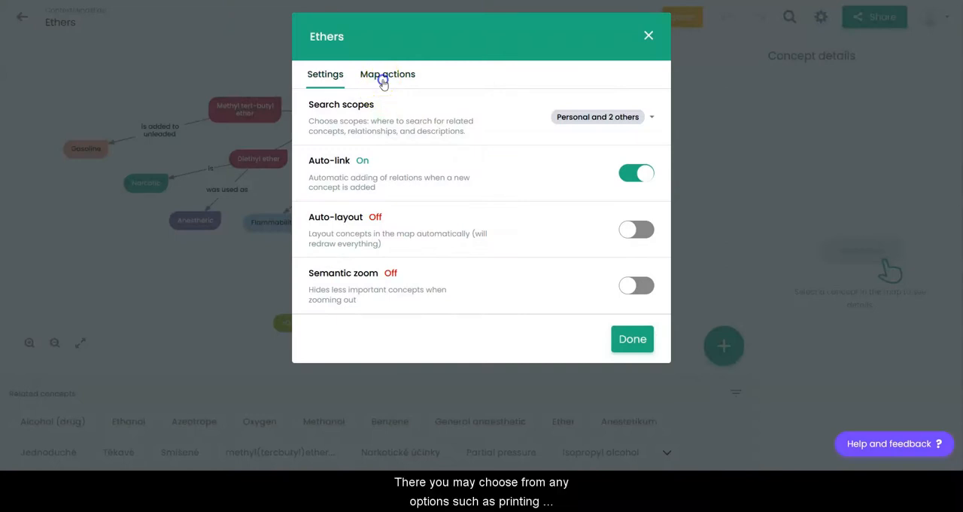
left_click(383, 82)
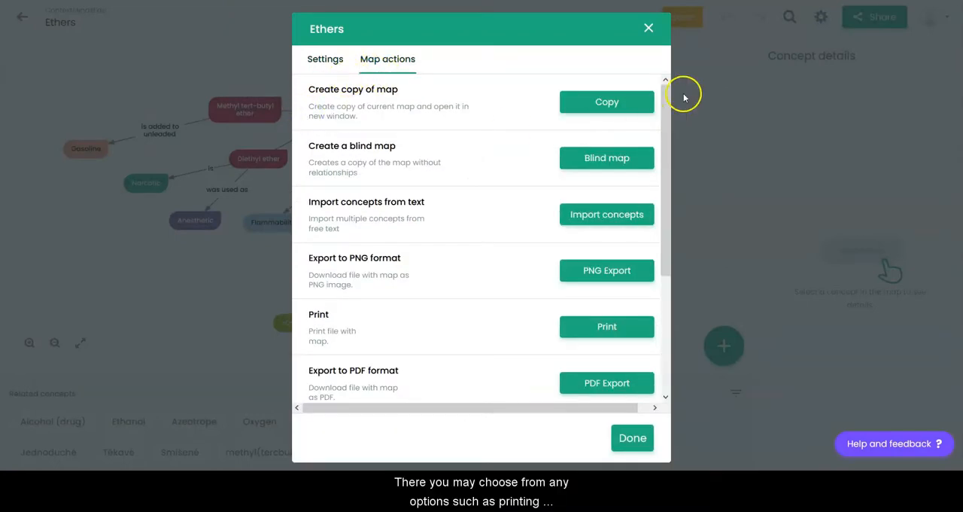
left_click_drag(666, 100, 672, 148)
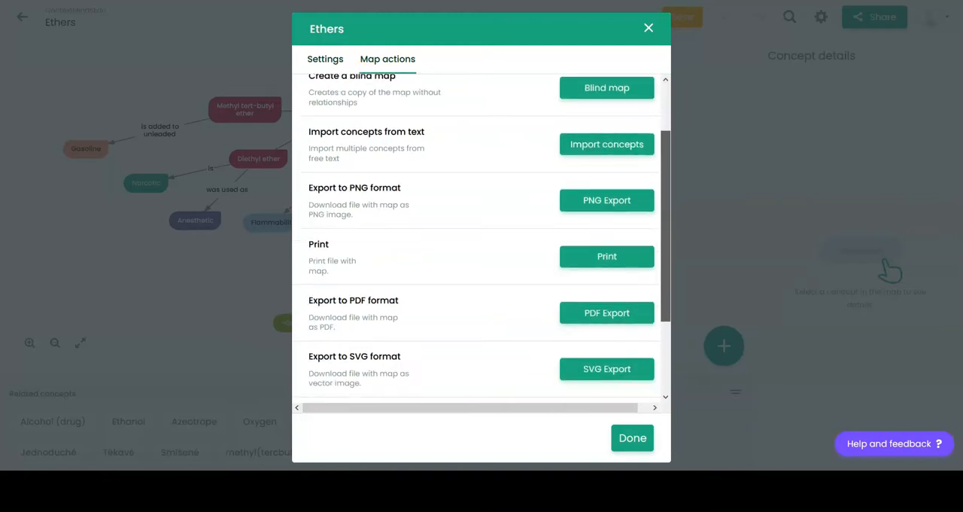
left_click_drag(663, 254, 677, 311)
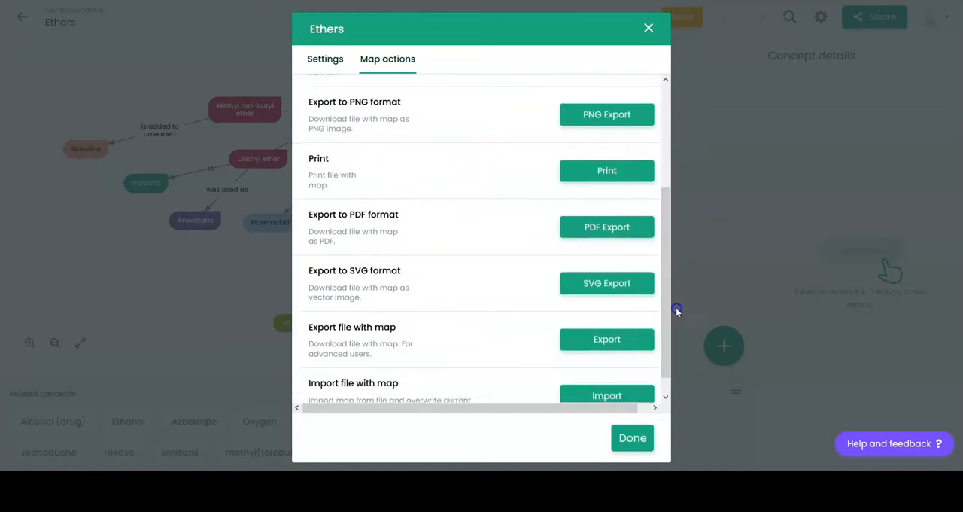
left_click_drag(667, 279, 651, 150)
left_click(647, 28)
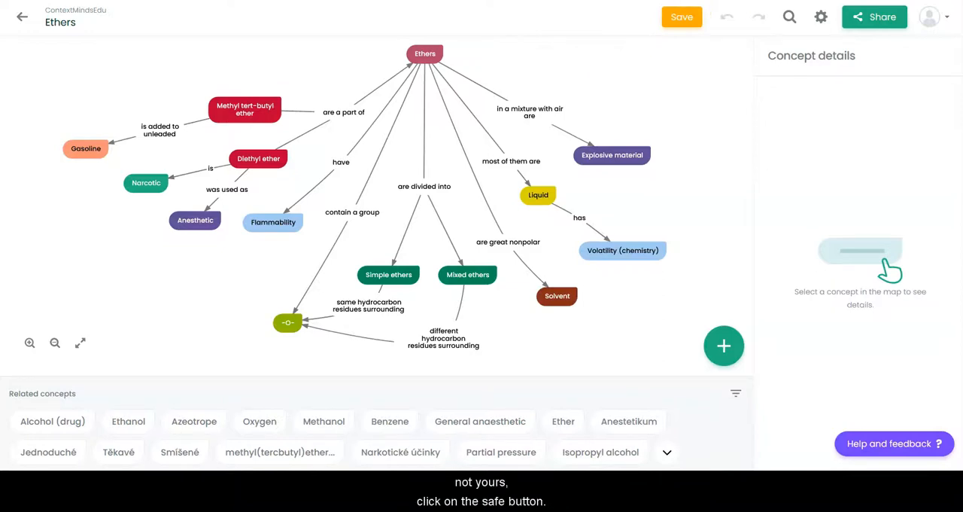
- Save the workspace's Ethers map as an own copy
left_click(681, 17)
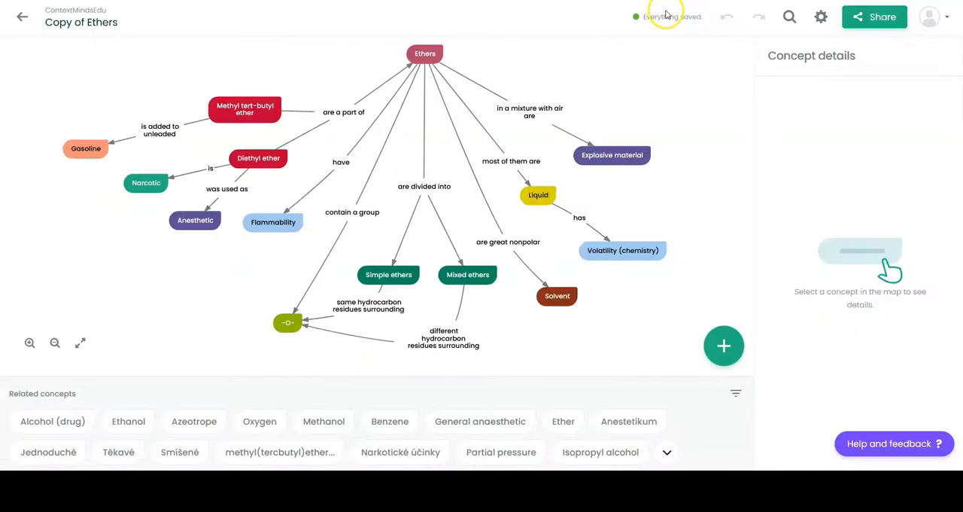
left_click(89, 24)
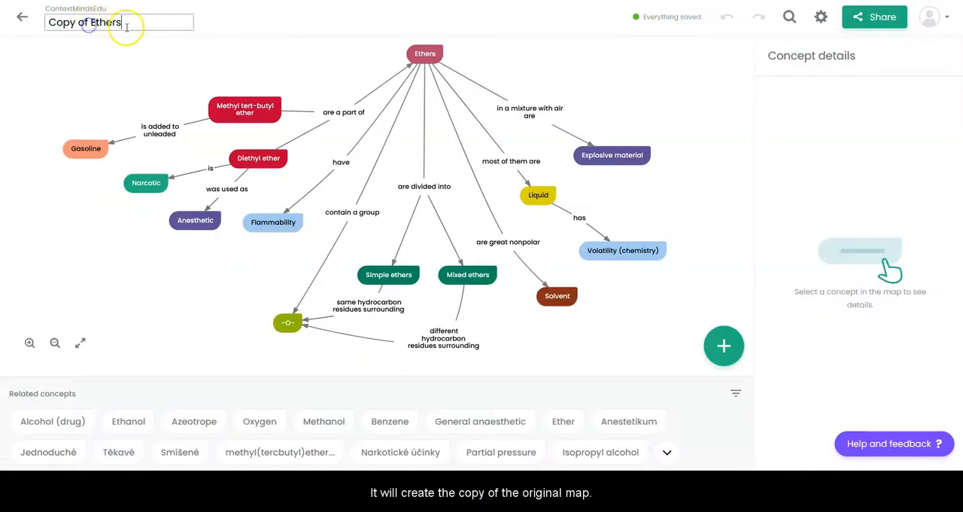
left_click_drag(136, 26, 50, 23)
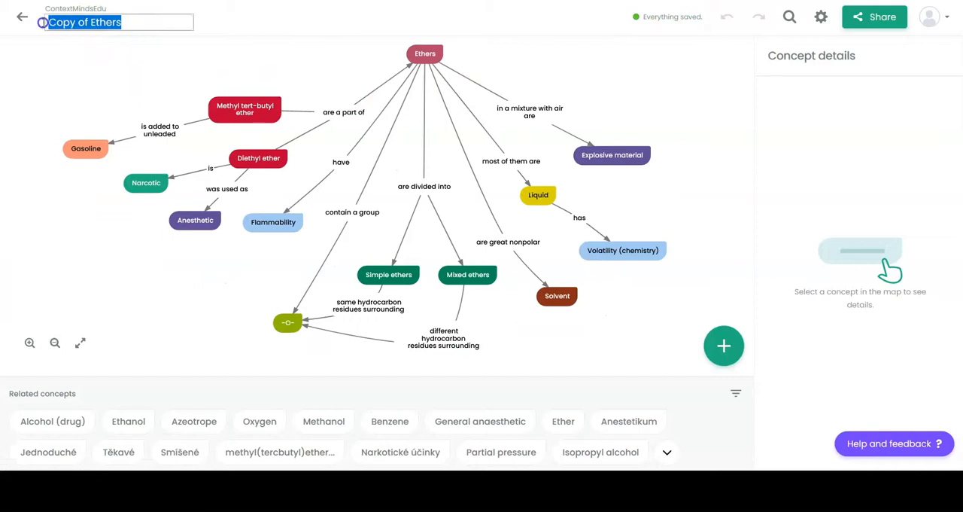
left_click(150, 80)
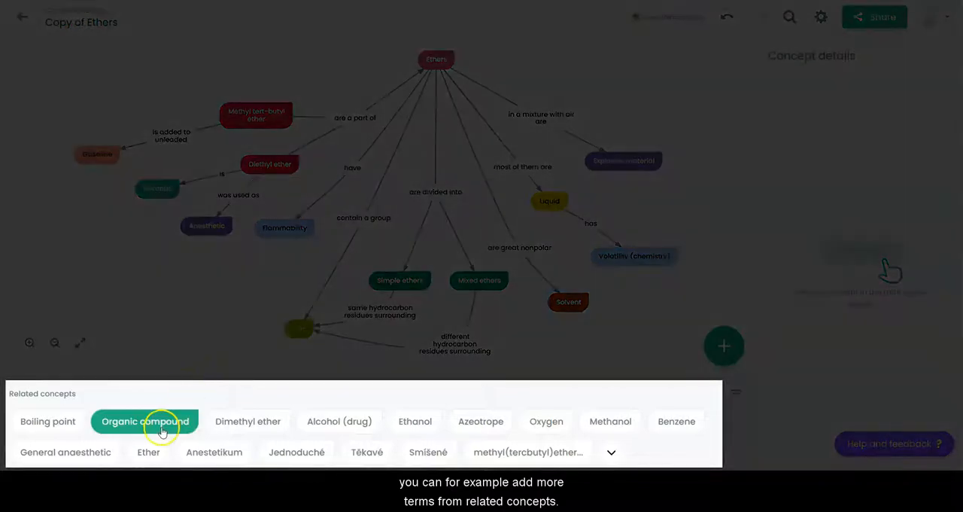
- Add the related concept Organic compound to the map and name its relationship from Diethyl ether "belongs to"
left_click(162, 431)
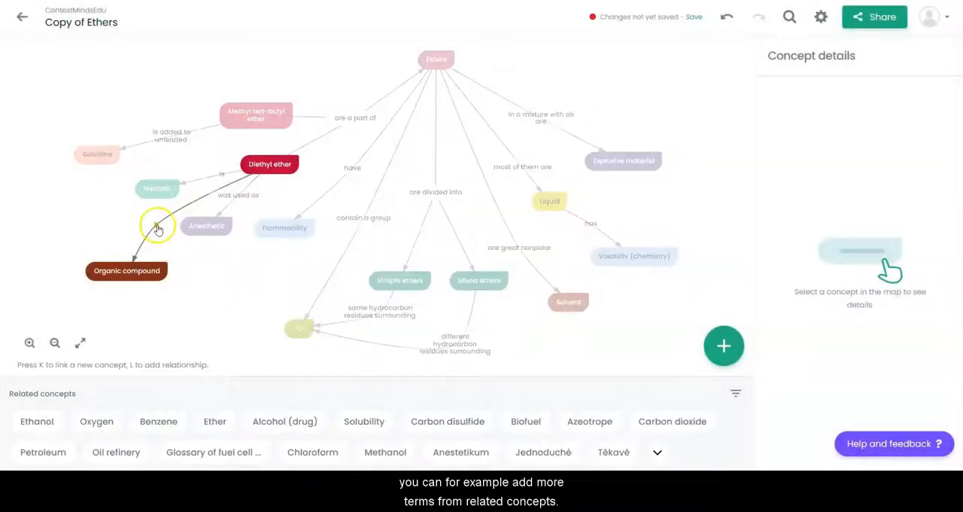
left_click(157, 229)
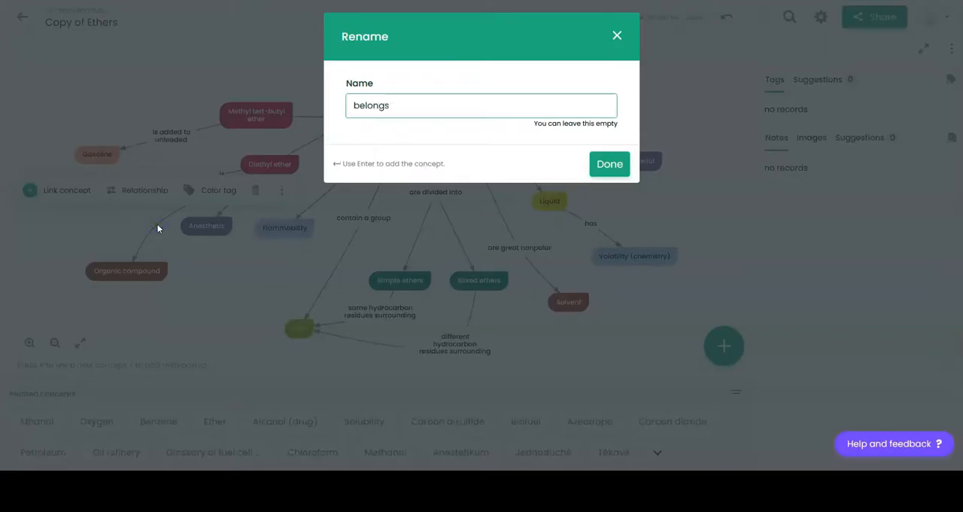
key("Return")
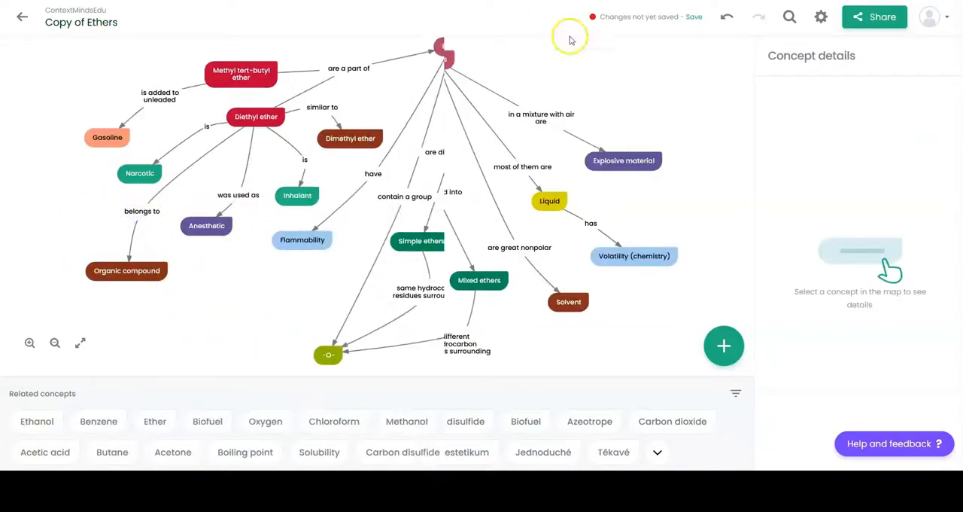
left_click_drag(570, 39, 518, 50)
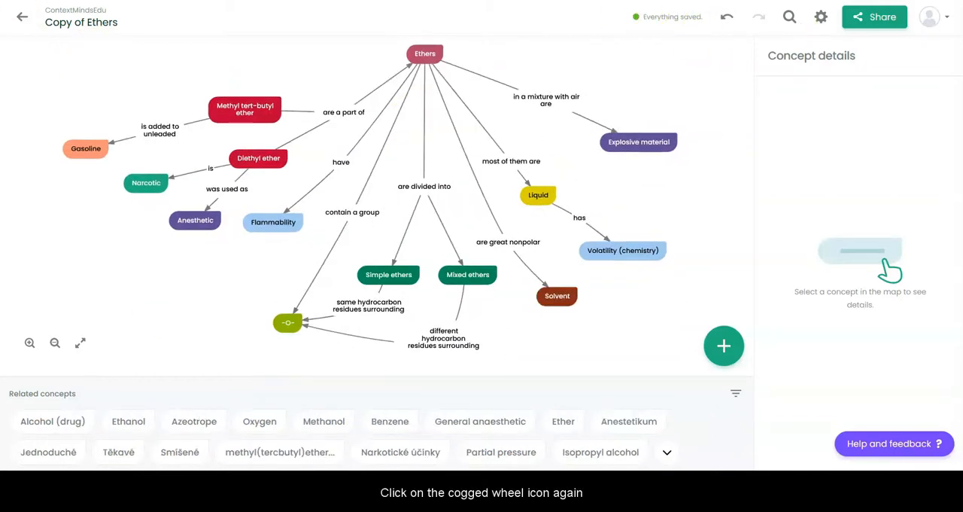
- In the map properties of Copy of Ethers, assign the map to the Chemistry folder under English and apply the change
left_click(821, 16)
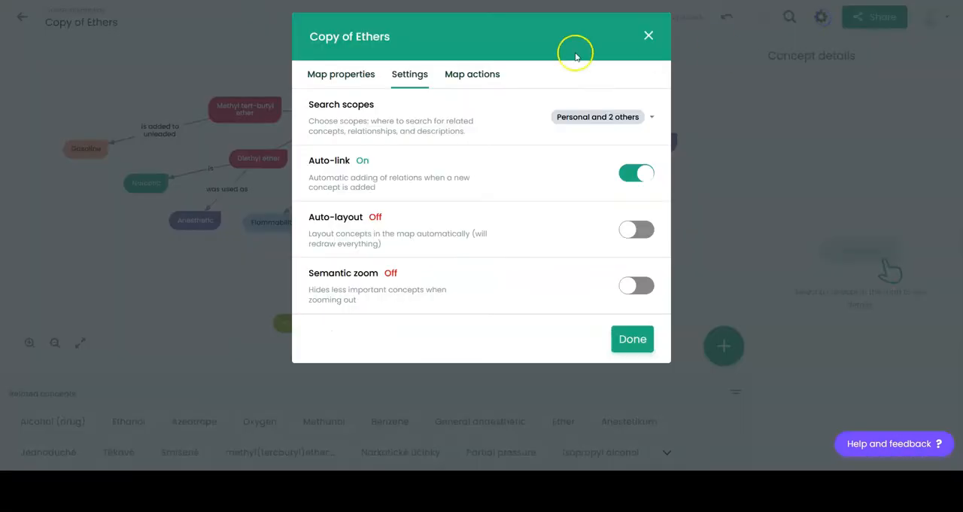
left_click(477, 71)
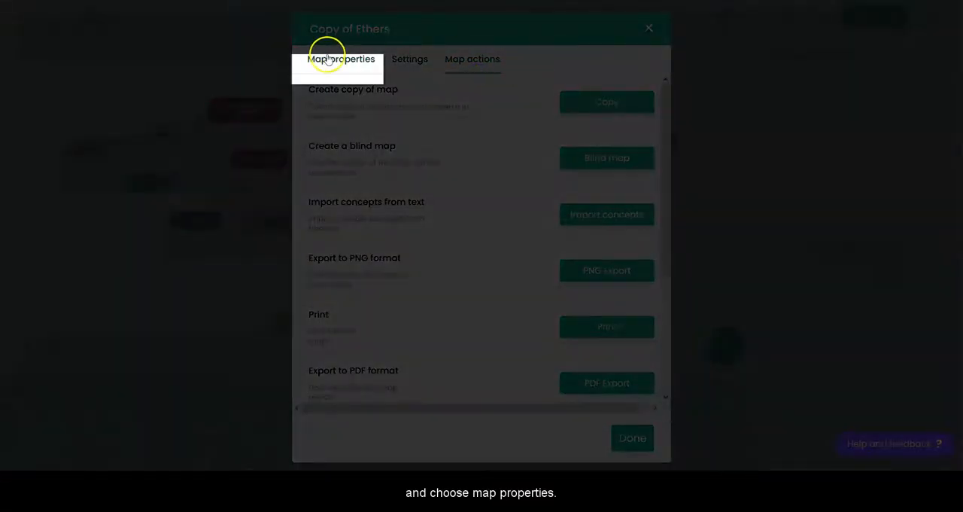
left_click(317, 56)
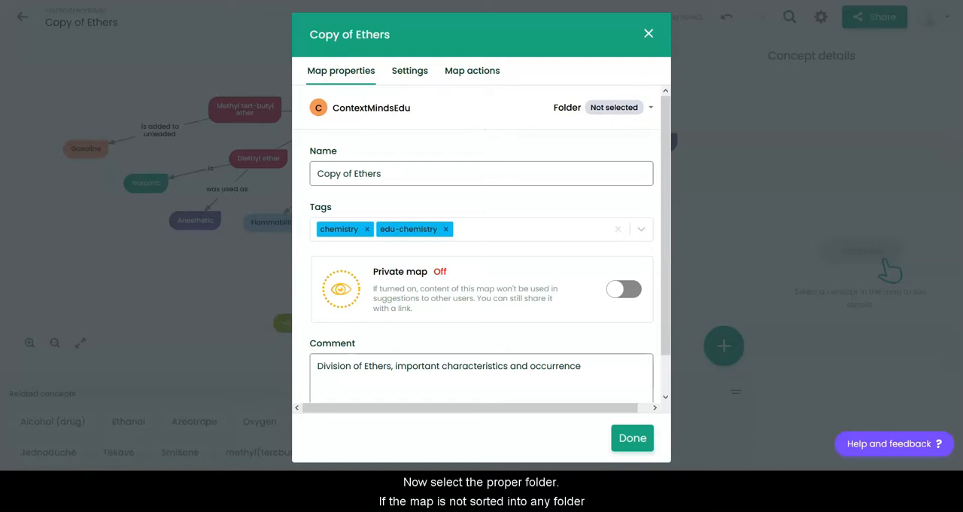
left_click(634, 110)
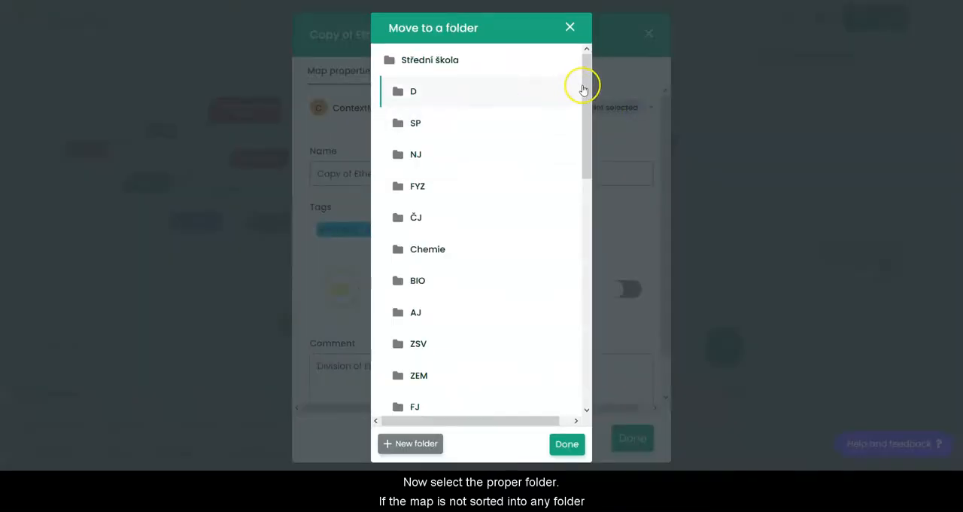
left_click_drag(584, 84, 593, 328)
left_click(458, 306)
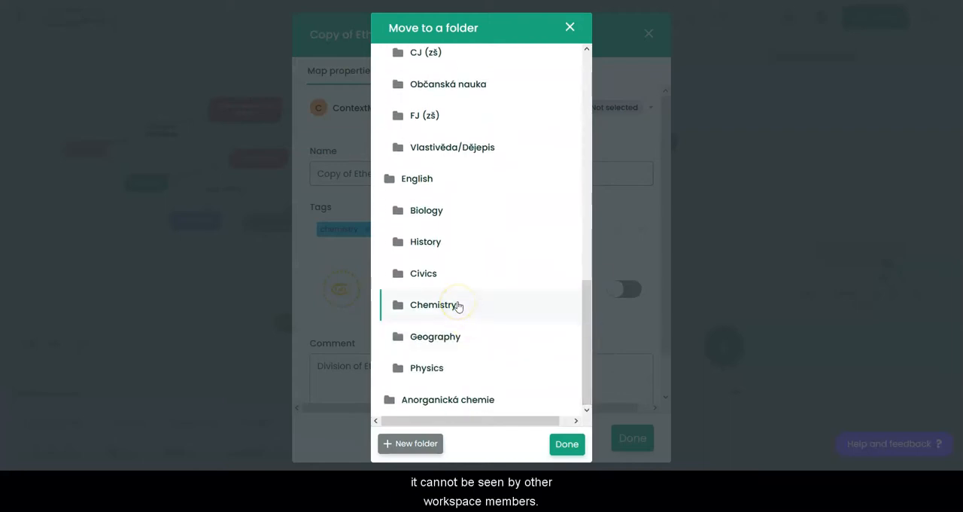
left_click(458, 305)
left_click(566, 444)
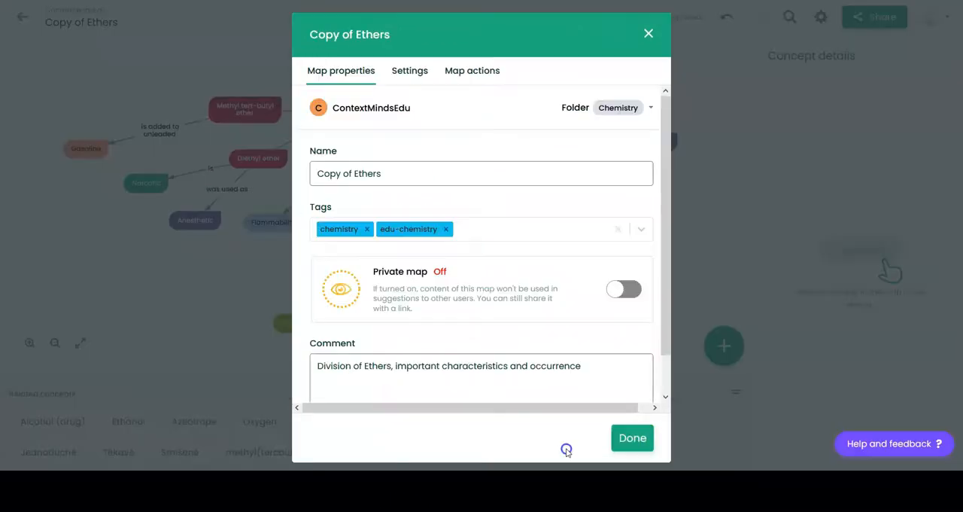
left_click(654, 418)
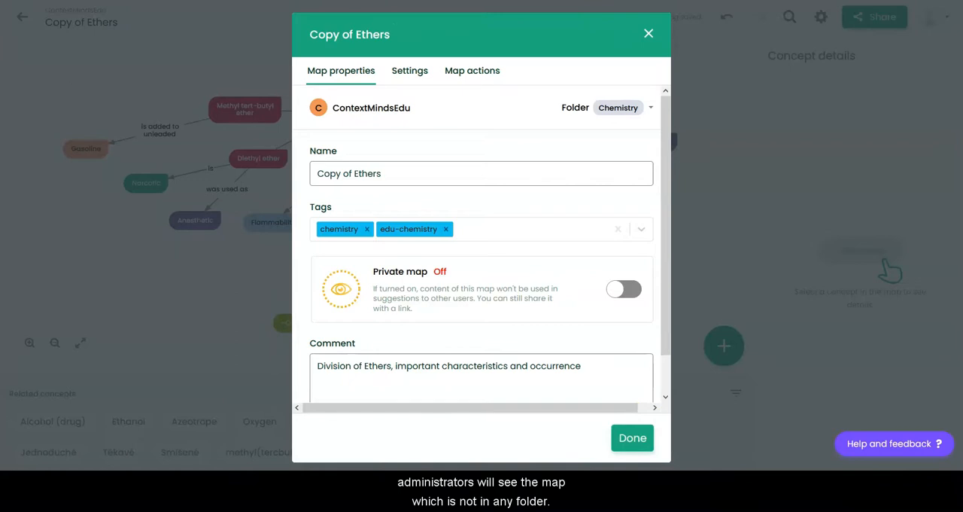
left_click(632, 439)
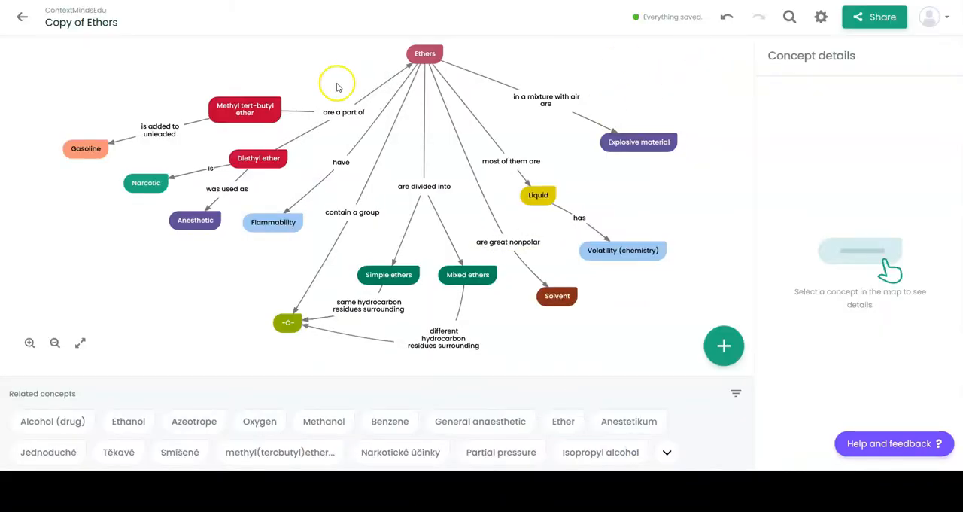
- Set up a new map named Example in the Chemistry folder under English and start creating a new folder there
left_click(23, 12)
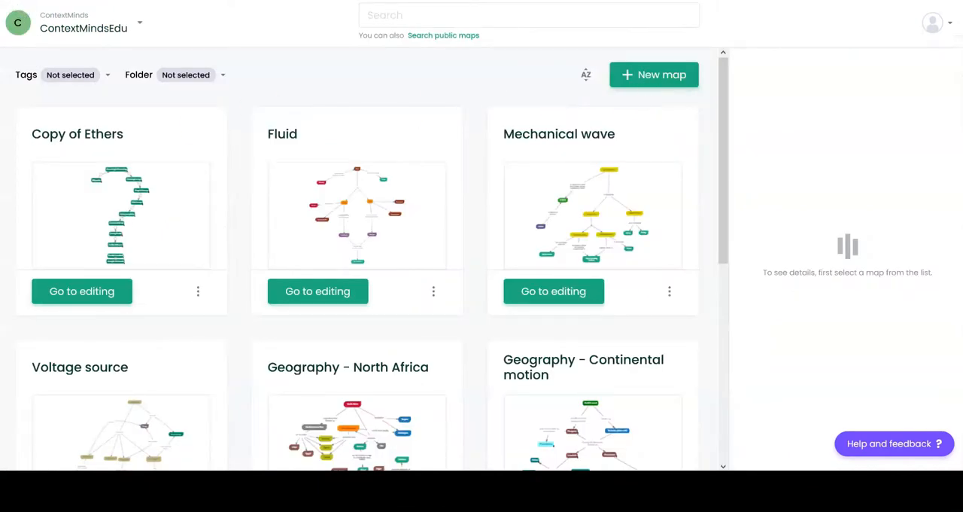
left_click(674, 76)
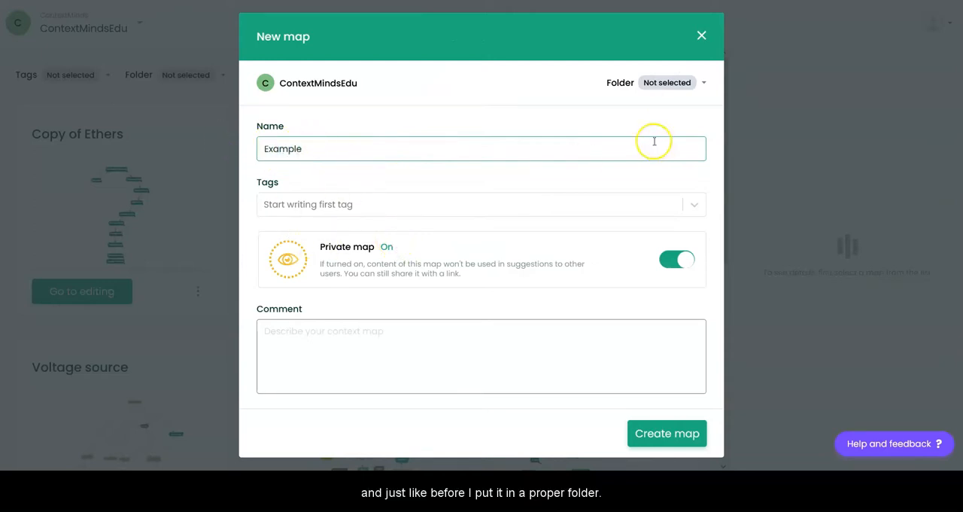
left_click(665, 82)
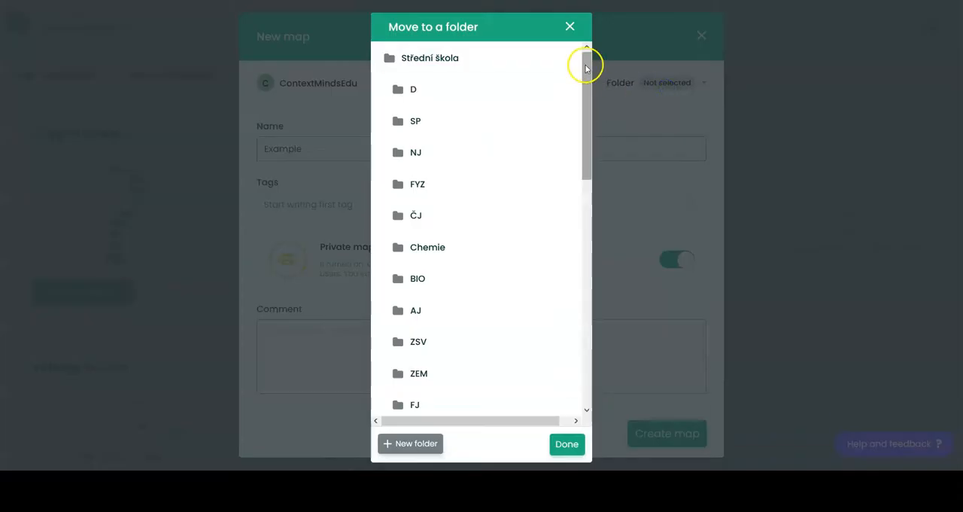
left_click_drag(584, 161, 598, 297)
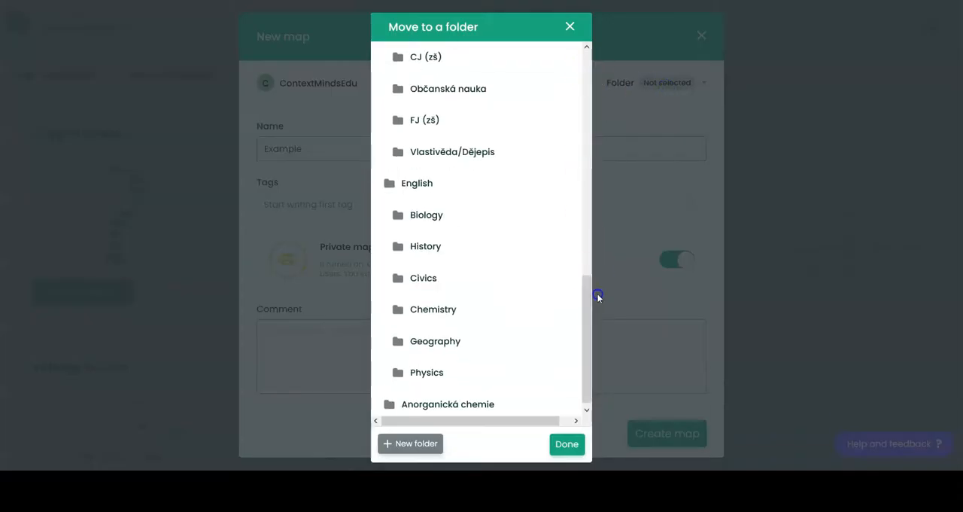
left_click(455, 313)
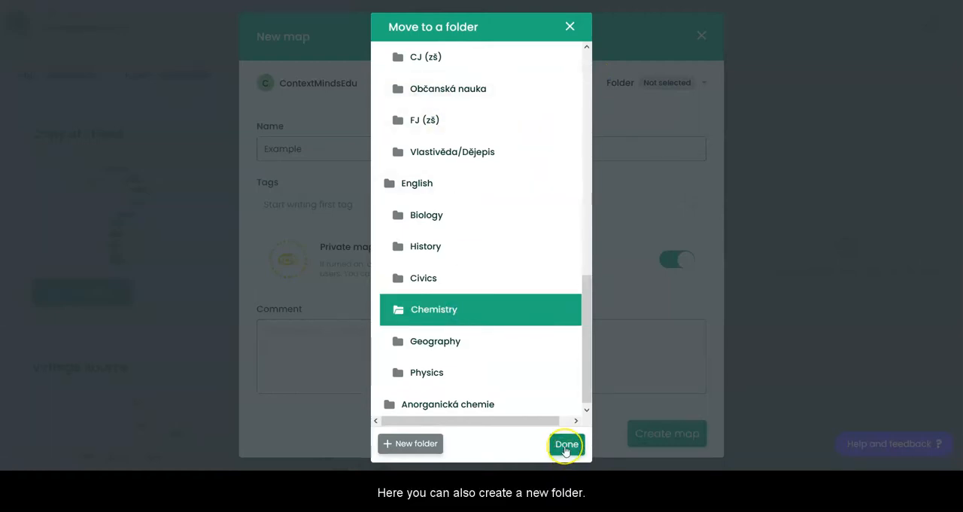
left_click(414, 445)
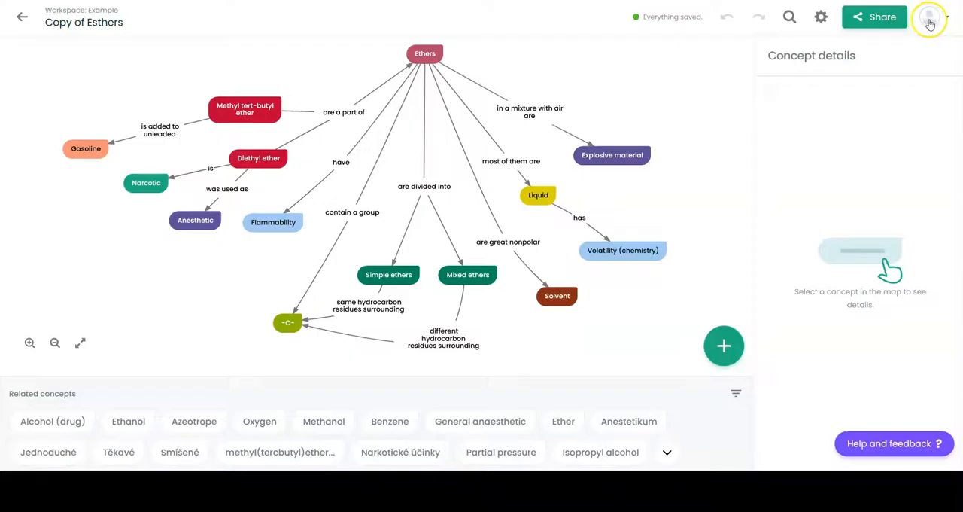
- Go to the account settings and open the workspace administration
left_click(929, 20)
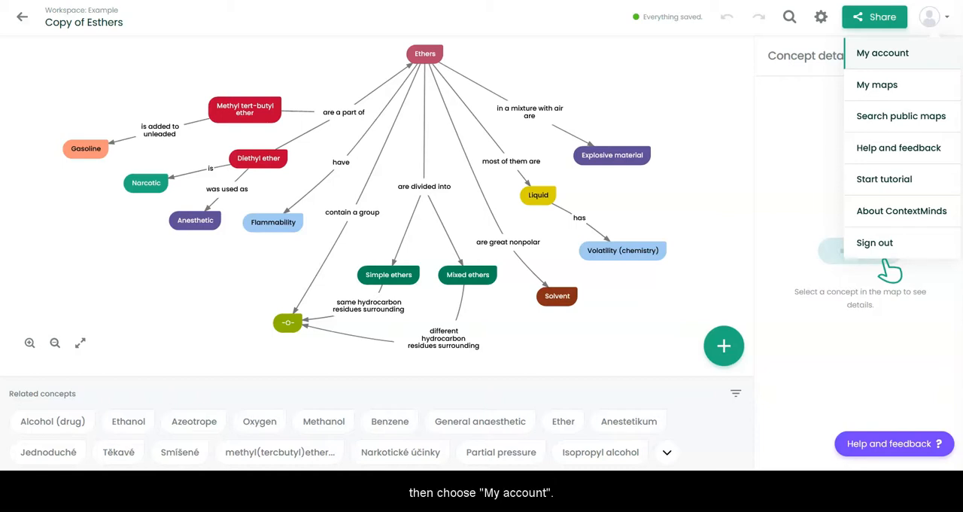
left_click(893, 54)
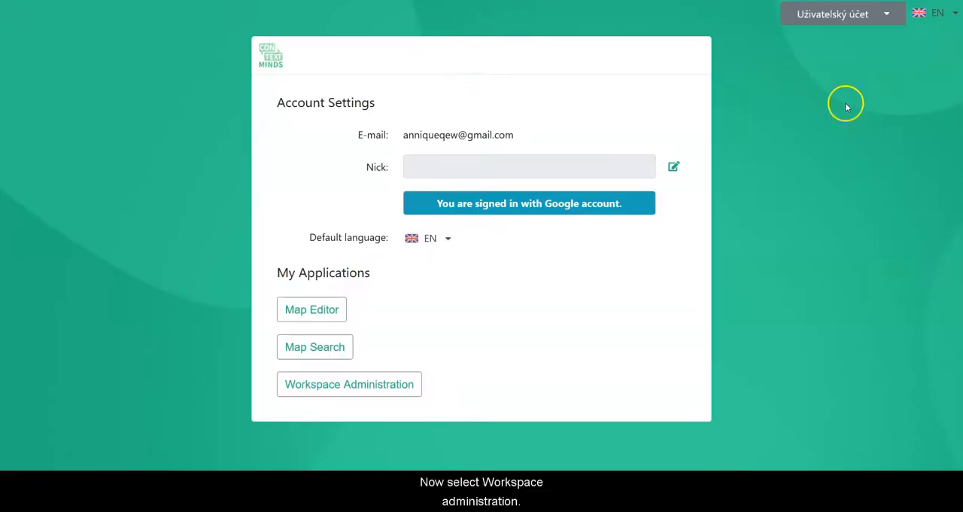
left_click(359, 388)
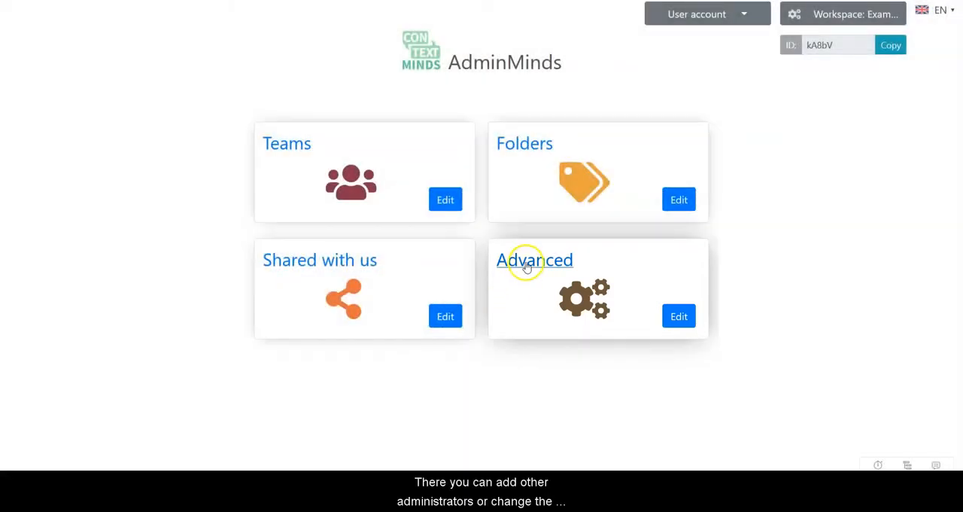
- Look at the workspace's advanced settings, including editing of the additional administrators, and return to the administration overview
left_click(525, 263)
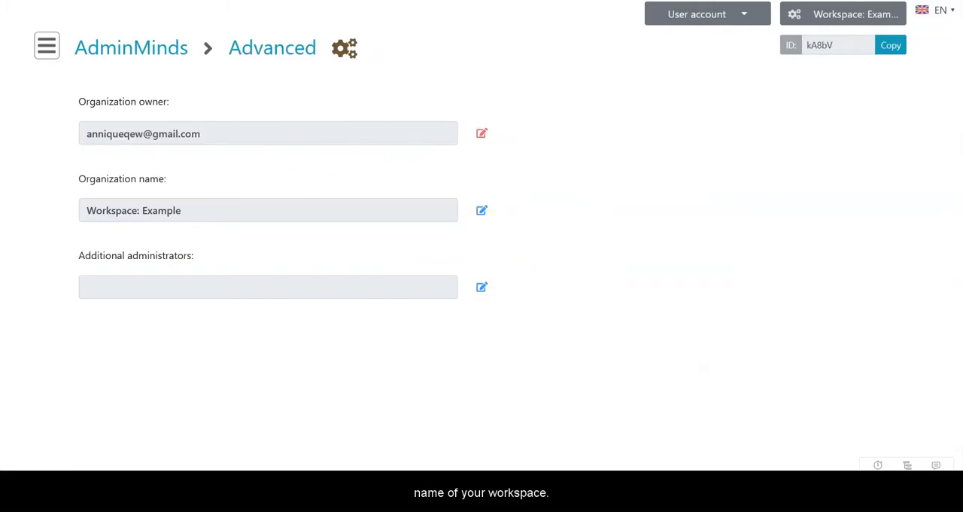
left_click(481, 286)
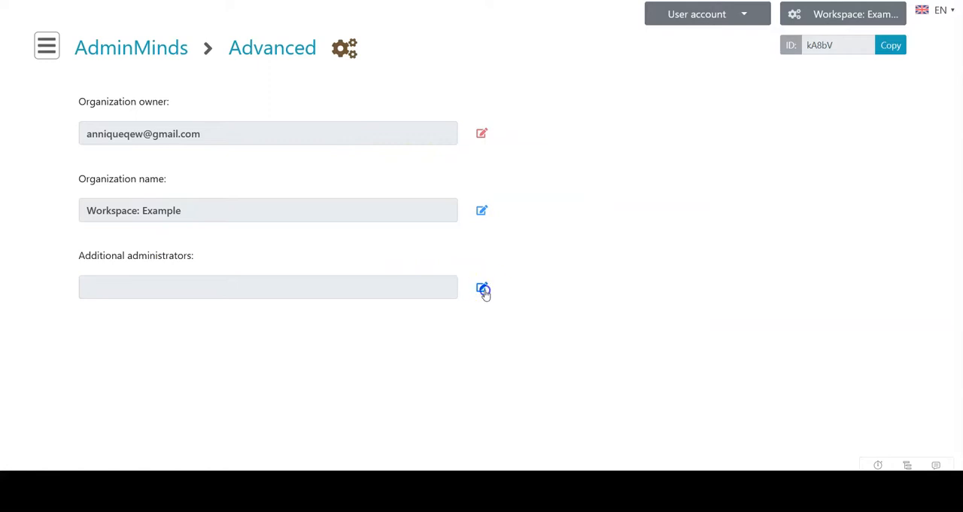
left_click(117, 128)
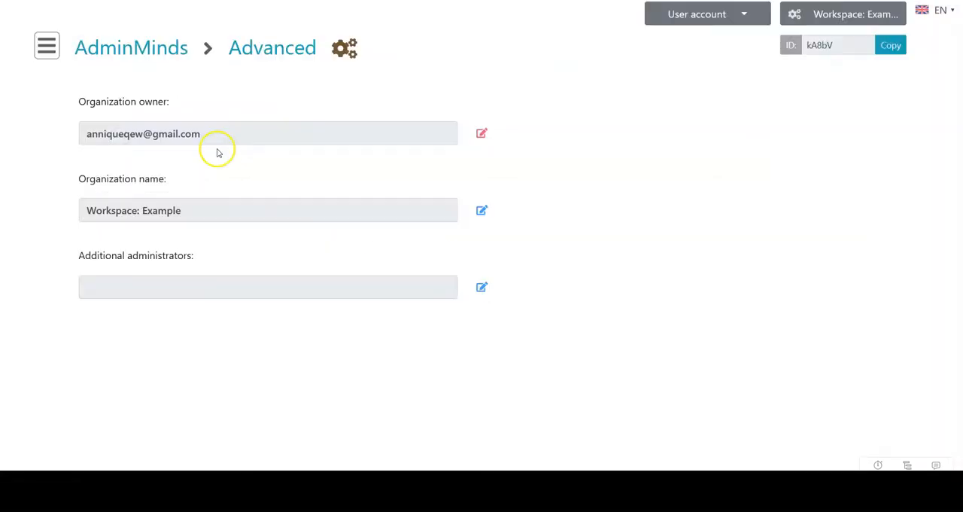
left_click(47, 48)
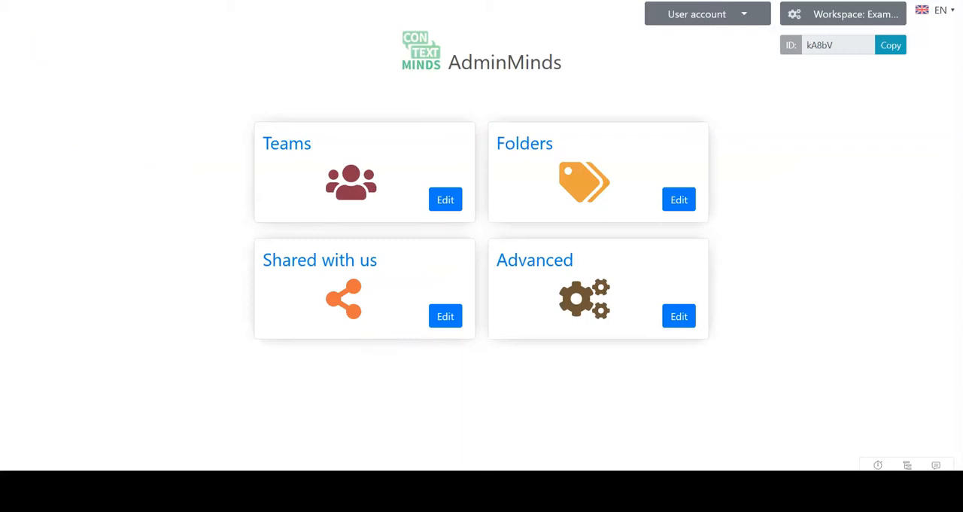
- Add a new team named "Teachers chemistry" to the workspace
left_click(299, 178)
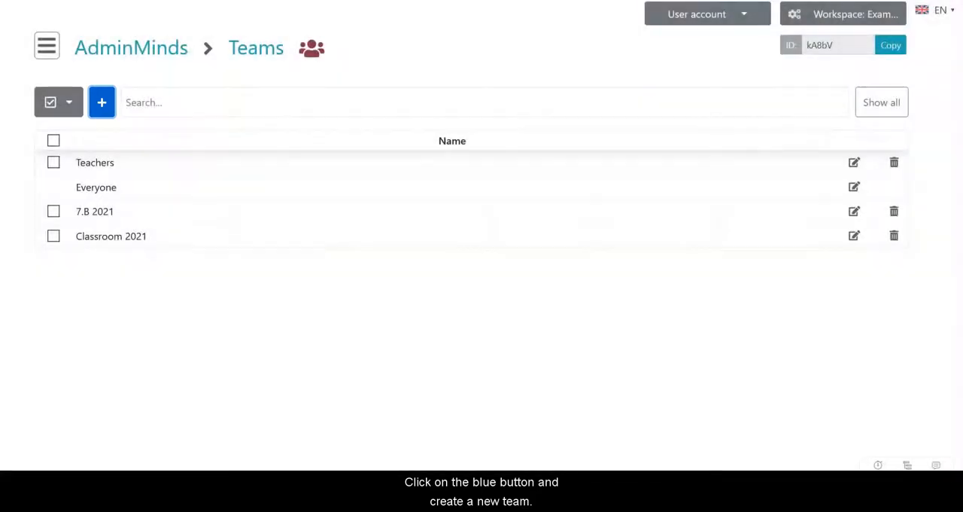
left_click(101, 101)
left_click(359, 100)
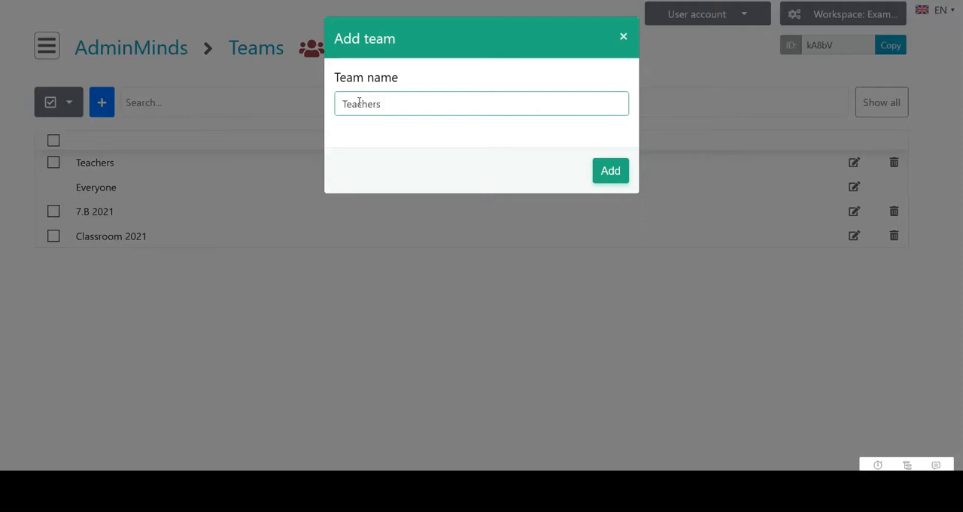
left_click(610, 173)
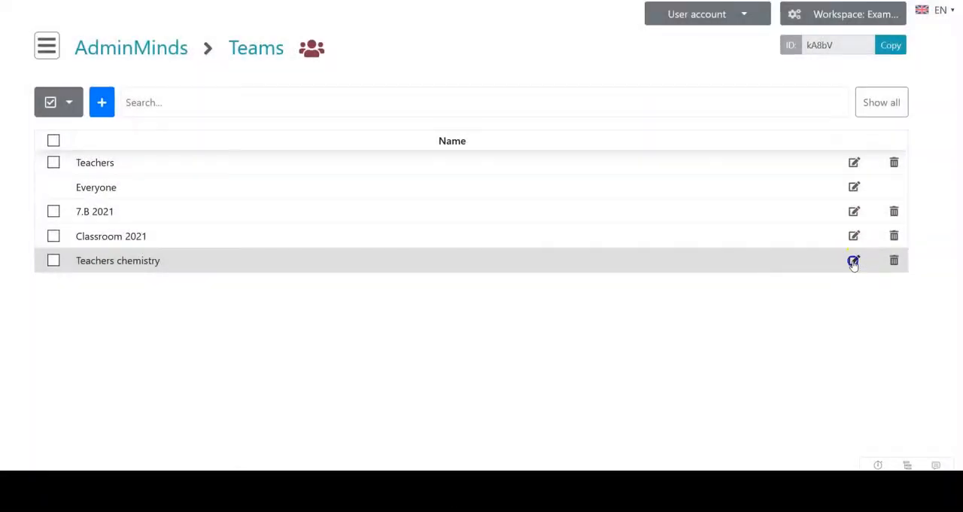
- Edit the Teachers chemistry team and add a single member by entering the member's e-mail address
left_click(854, 261)
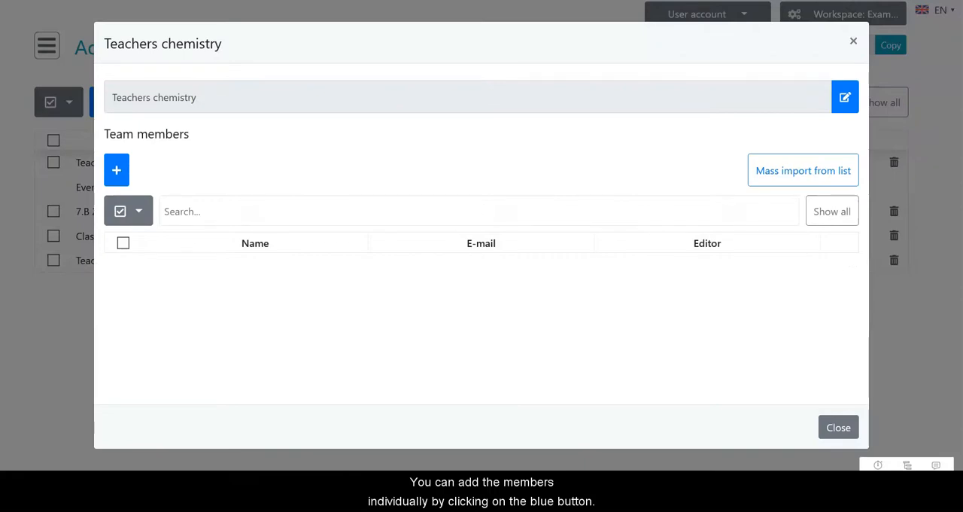
left_click(117, 170)
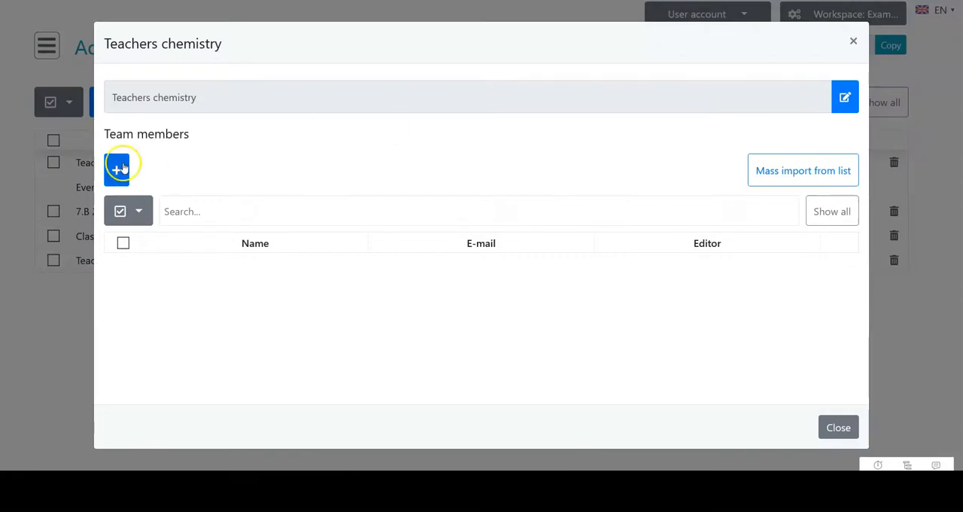
left_click(275, 160)
type("josephnov")
left_click(835, 173)
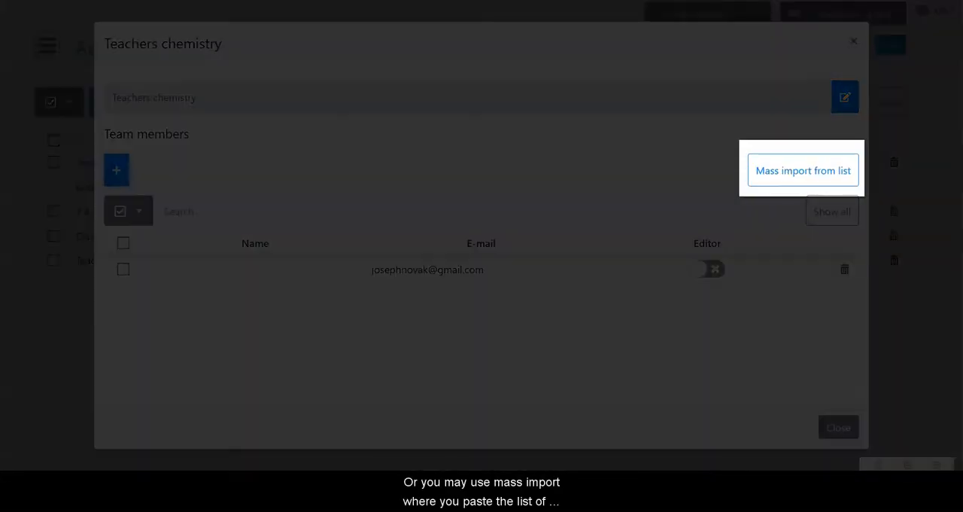
- Mass import two more members into the Teachers chemistry team by pasting their e-mail addresses, one per line
left_click(795, 172)
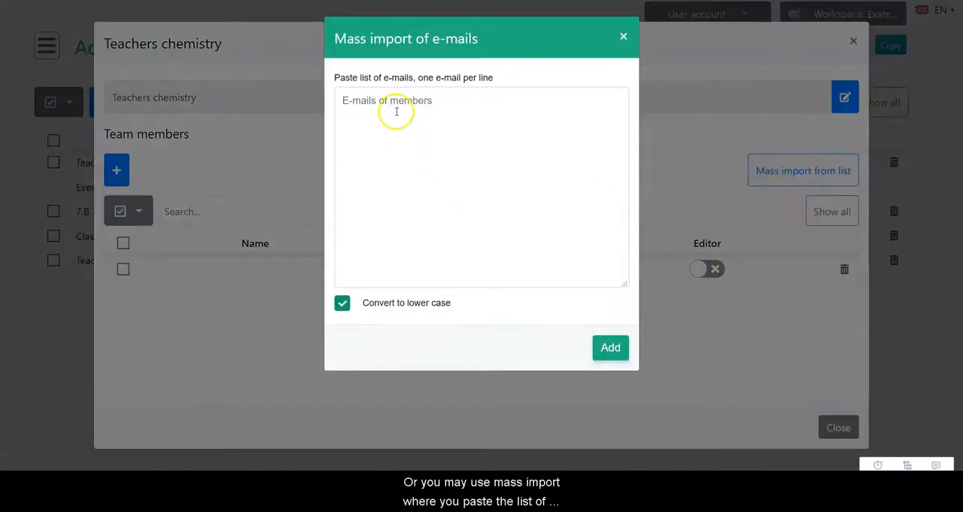
left_click(396, 112)
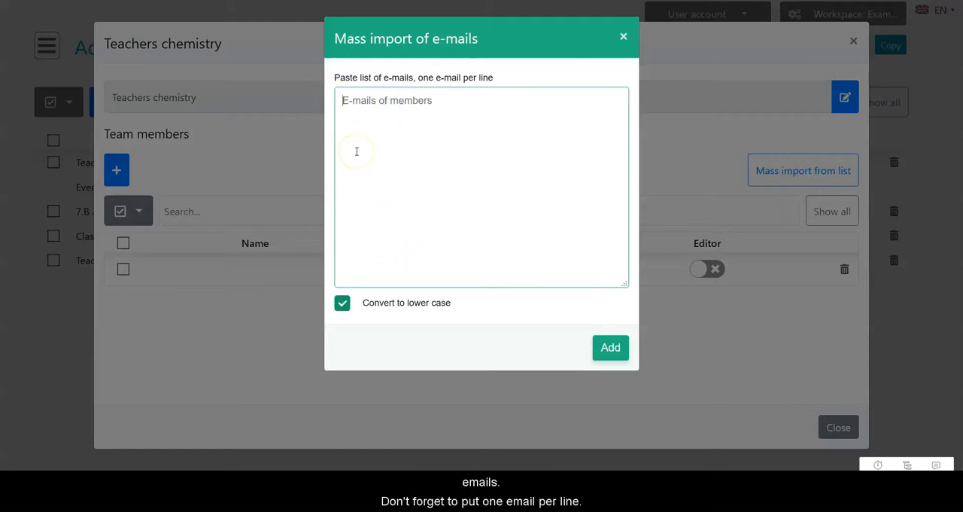
key("ctrl+v")
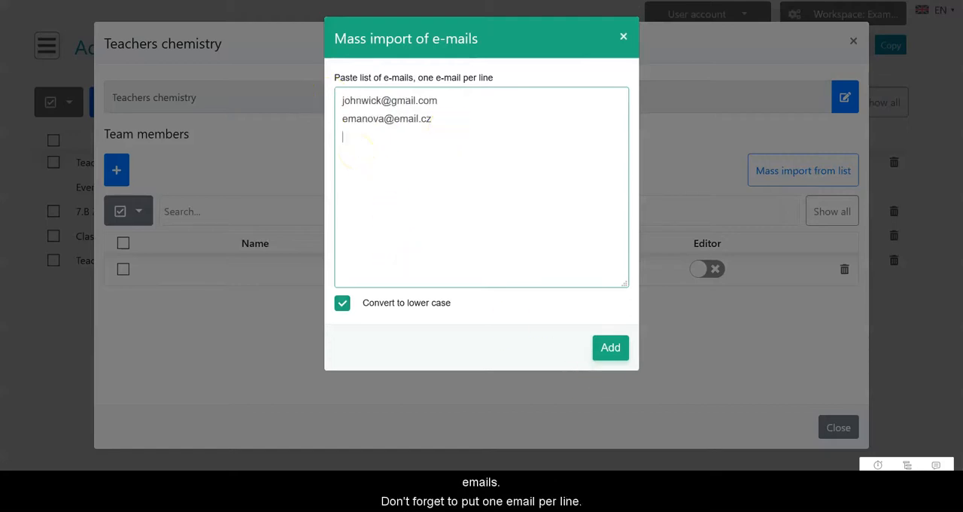
left_click(611, 348)
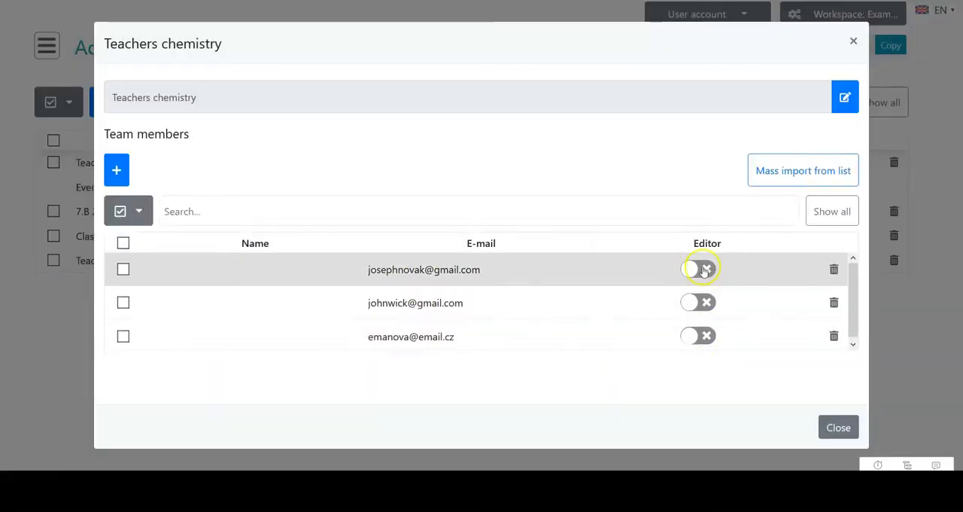
- Make the second member of the Teachers chemistry team an editor and close the team details
left_click(693, 305)
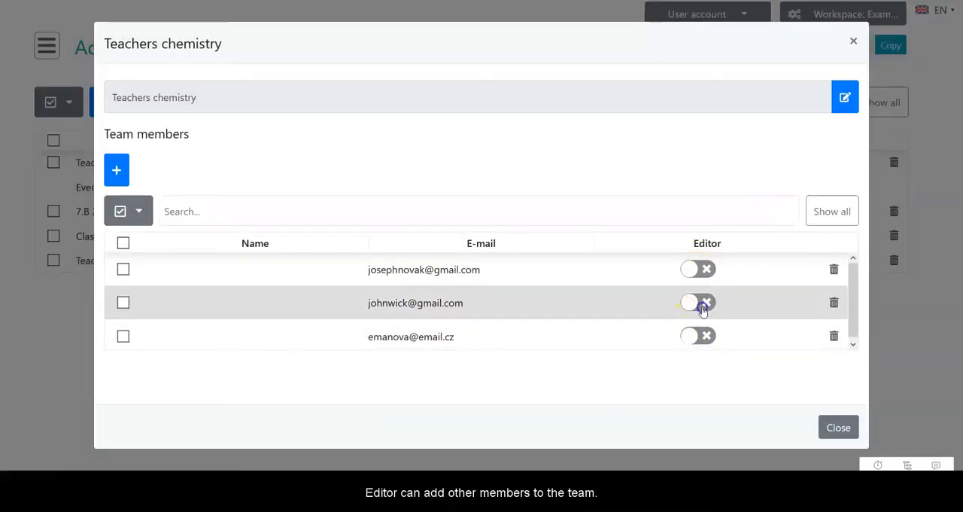
left_click(699, 304)
left_click(699, 305)
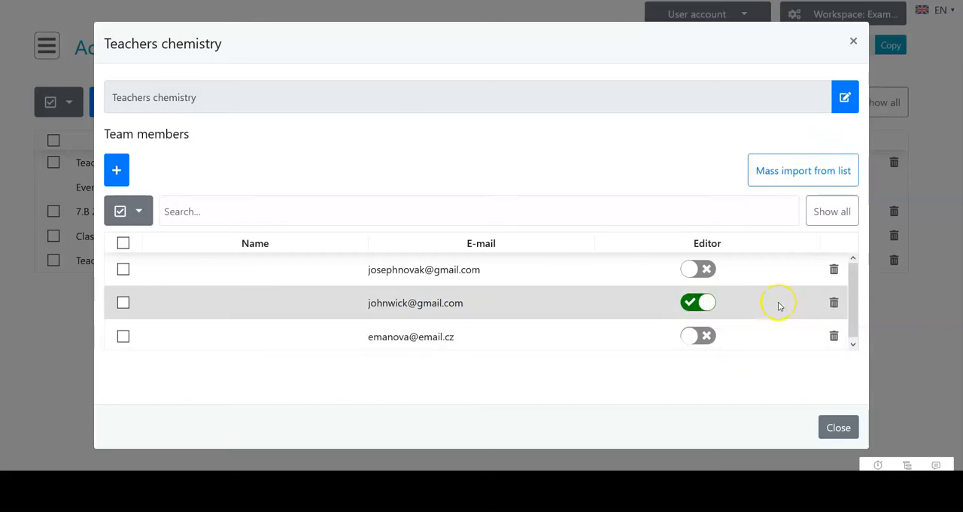
left_click(853, 40)
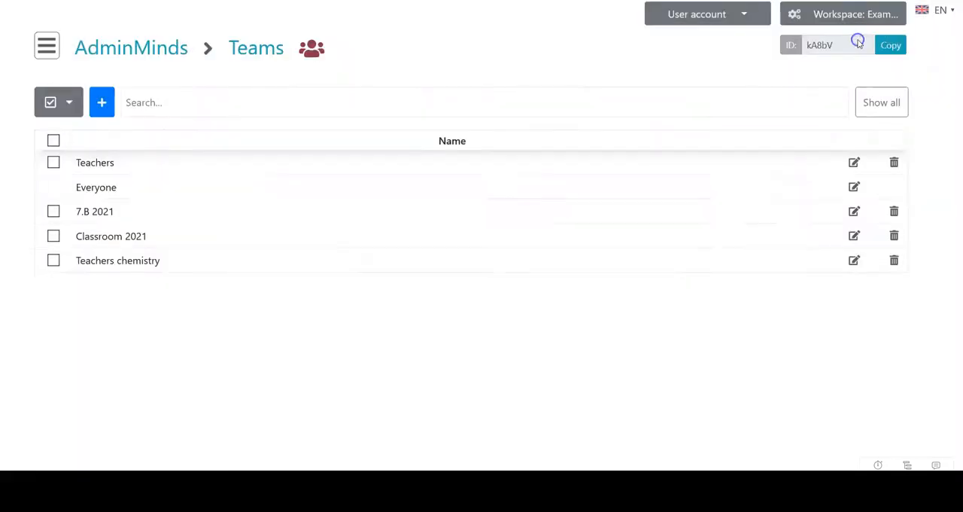
- Open the workspace's folder administration and delete the "anorganické chemie" folder
left_click(48, 47)
left_click(516, 142)
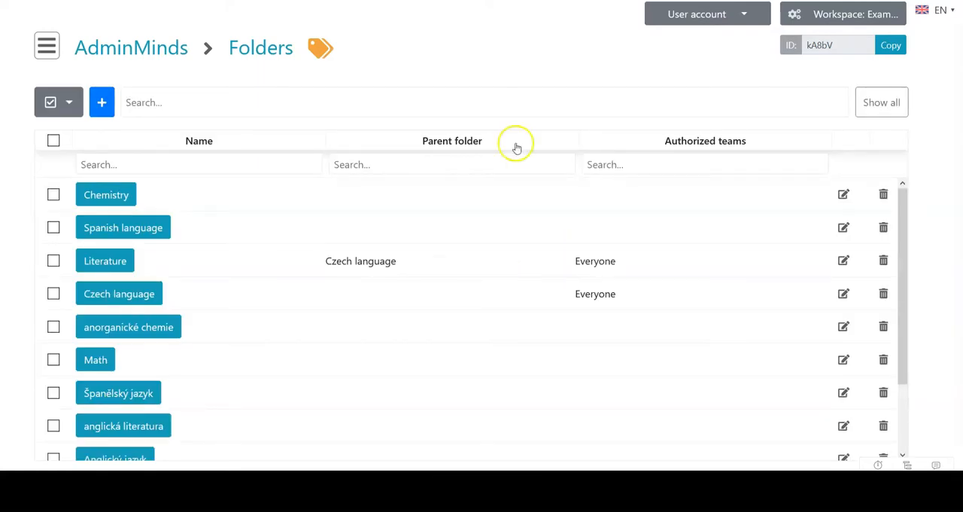
mouse_move(898, 202)
left_mouse_down()
mouse_move(900, 211)
mouse_move(901, 196)
left_mouse_up()
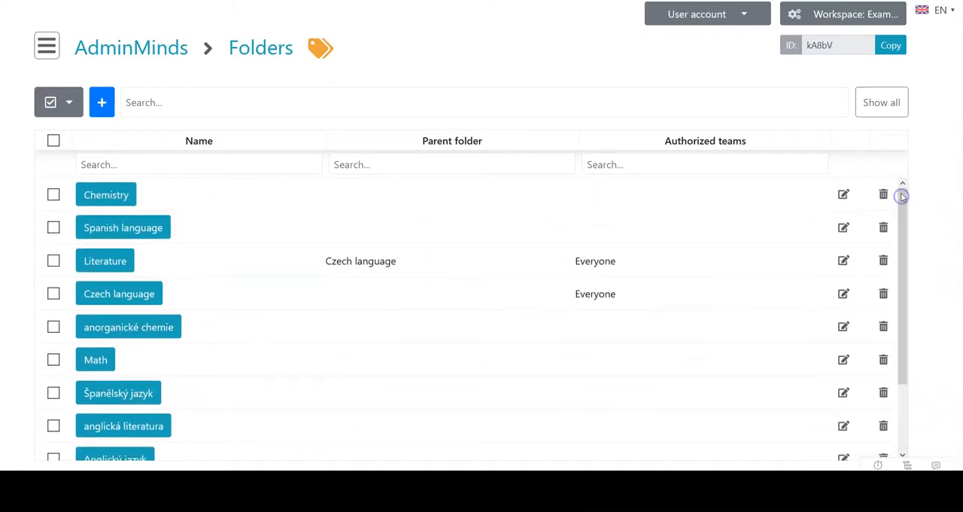
left_click(884, 326)
left_click(585, 132)
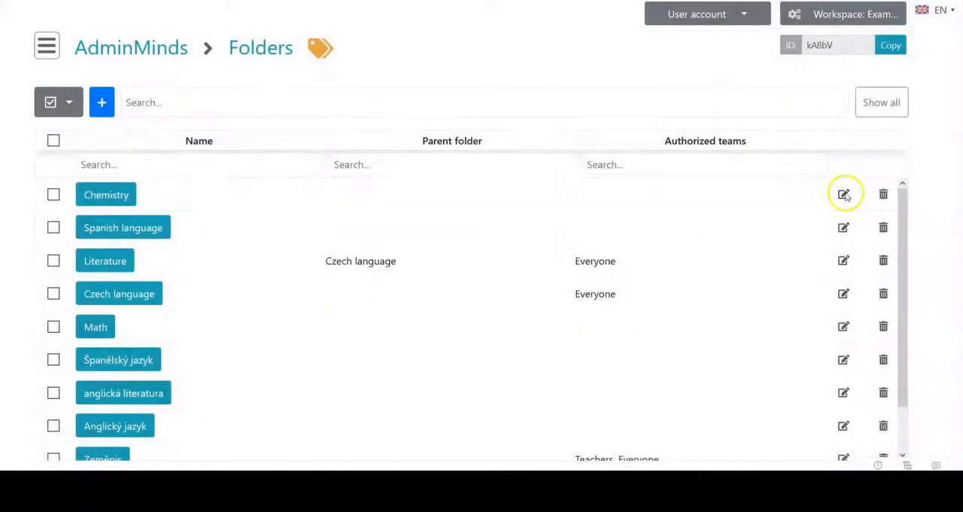
- Allow the Teachers and Teachers chemistry teams to see the Chemistry folder, add maps to it and remove maps from it
left_click(844, 194)
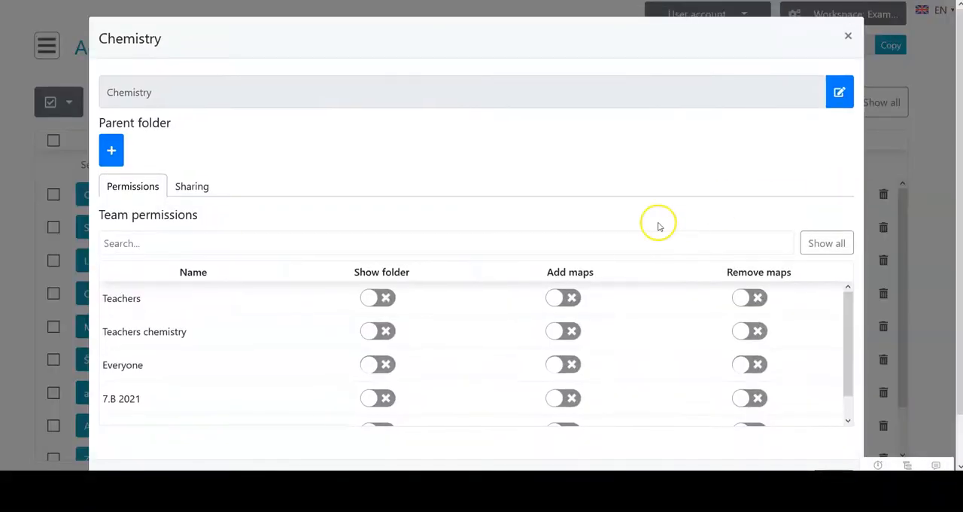
left_click(391, 299)
left_click(566, 298)
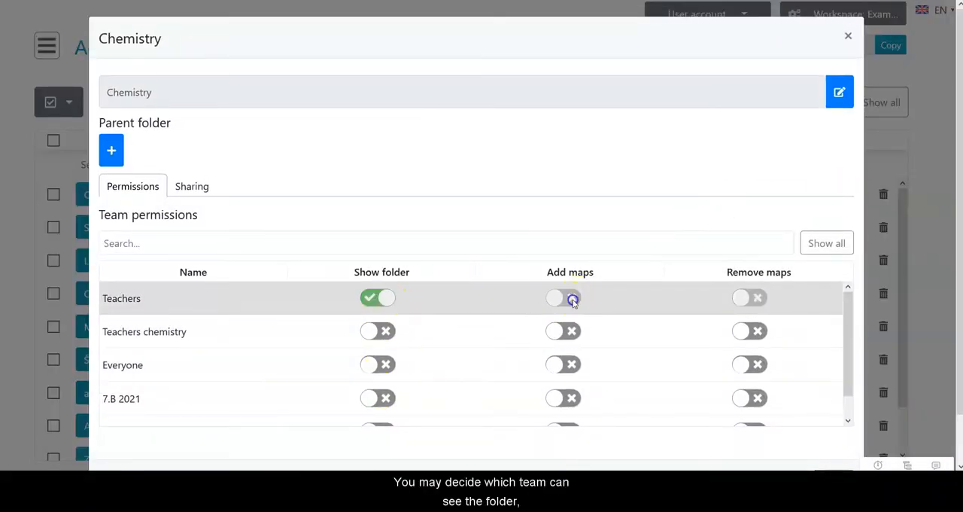
left_click(749, 298)
left_click(380, 339)
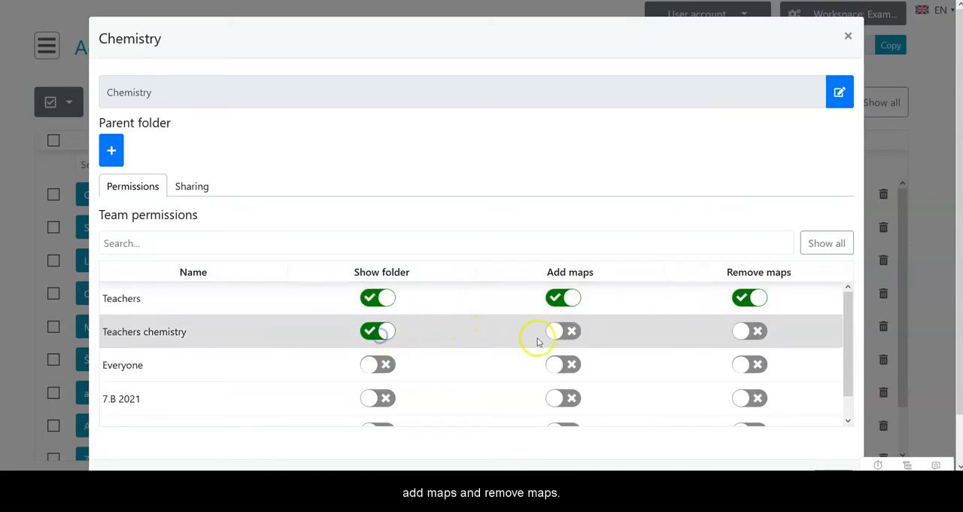
left_click(563, 332)
left_click(748, 331)
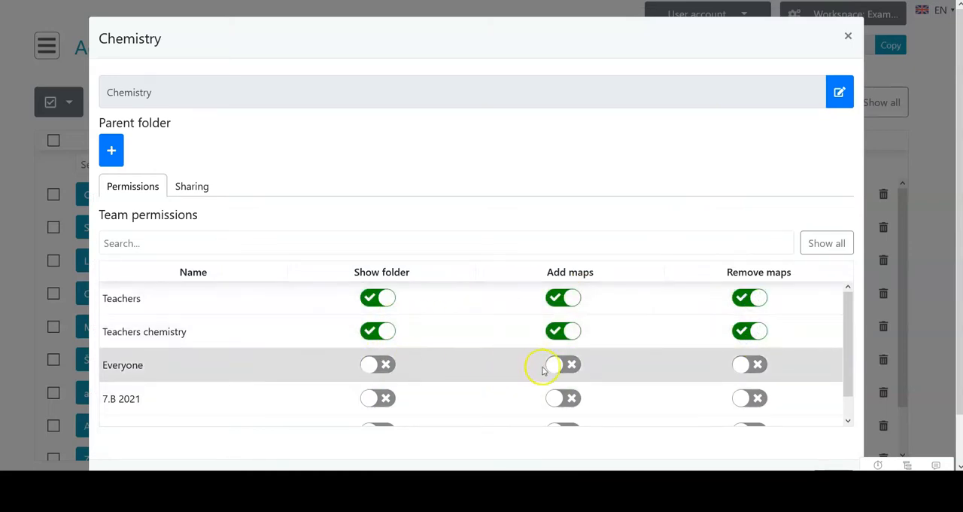
- Let the 7.B 2021 and Classroom 2021 teams see the Chemistry folder, leave Everyone without access, and close the folder settings
left_click(378, 368)
left_click(382, 370)
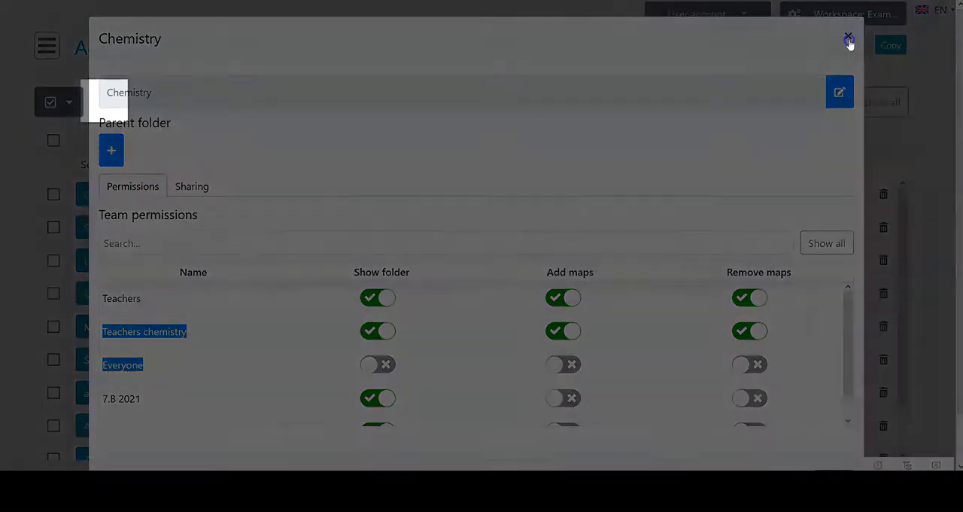
left_click(848, 36)
- Add a new folder named "organic chemistry" with Chemistry as its parent folder
left_click(102, 103)
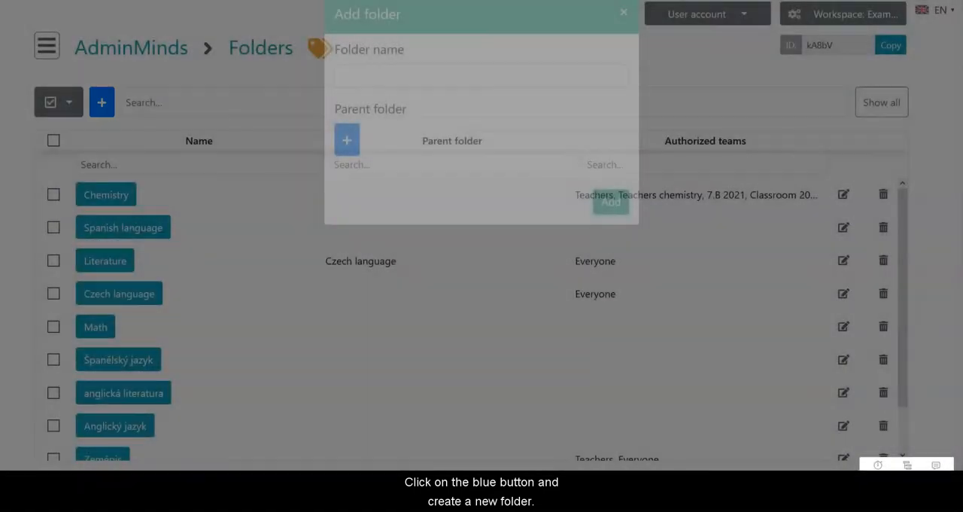
left_click(385, 101)
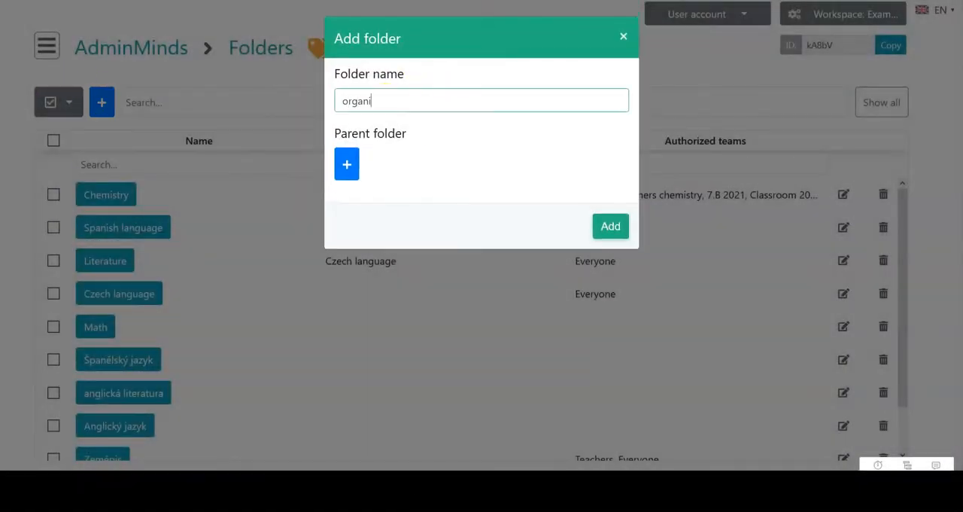
type("organic chemistry")
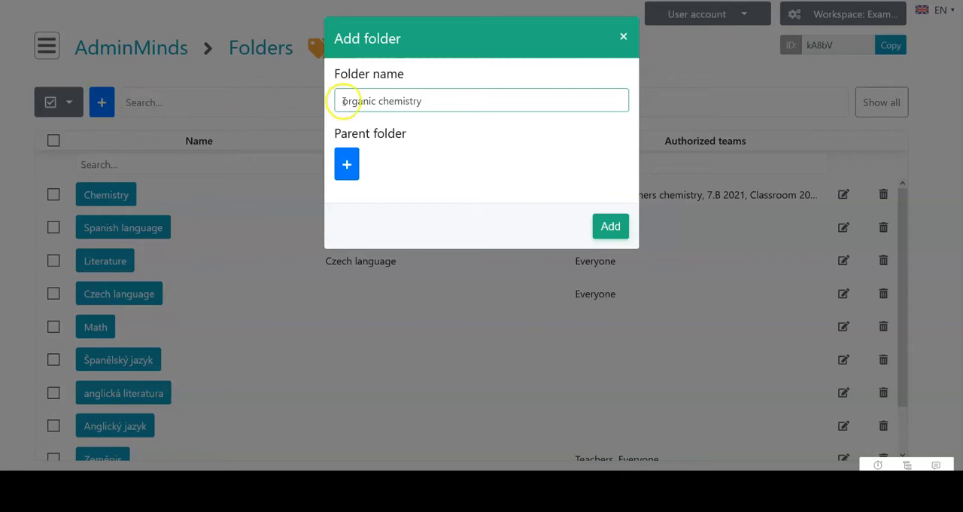
left_click(350, 166)
left_click(439, 199)
left_click(617, 219)
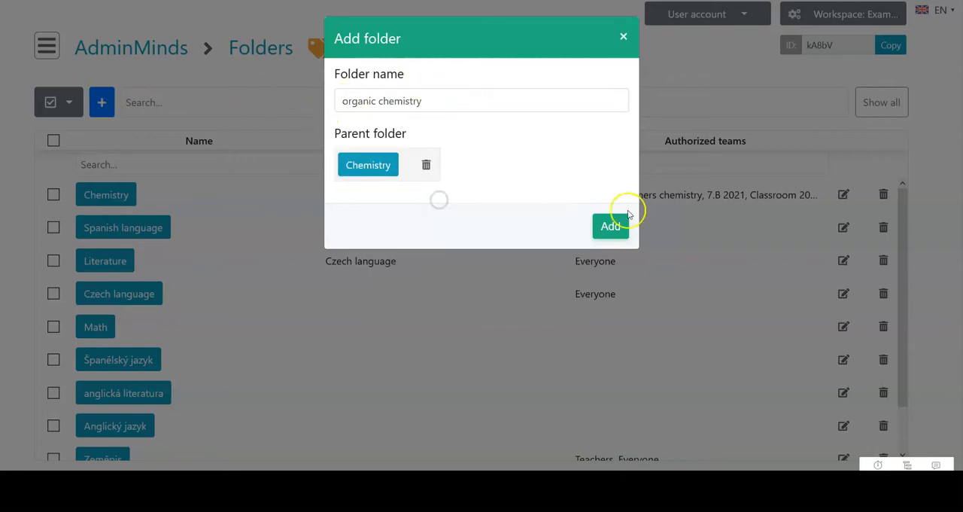
- Open the organic chemistry folder's settings and allow the Teachers chemistry team to see the folder, add maps and remove maps
left_click_drag(904, 341, 892, 283)
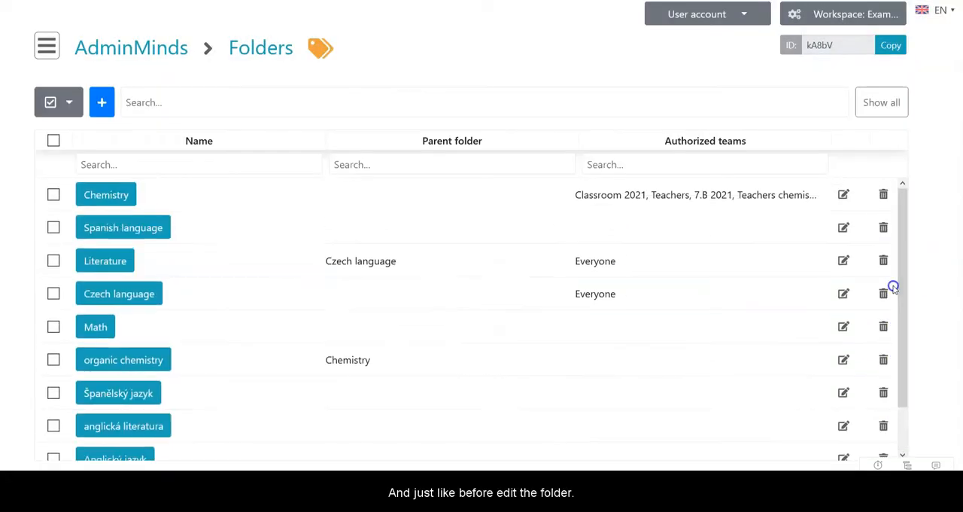
left_click(844, 360)
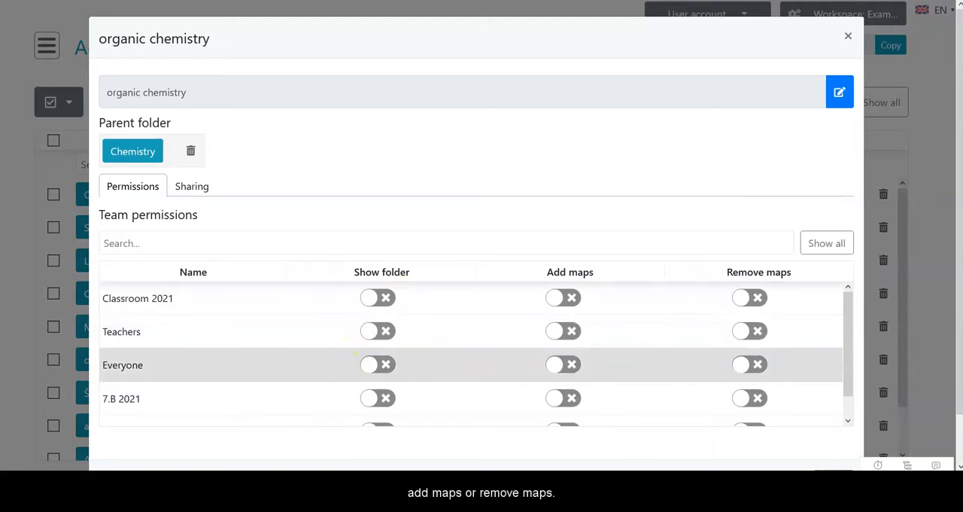
left_click_drag(844, 329, 843, 354)
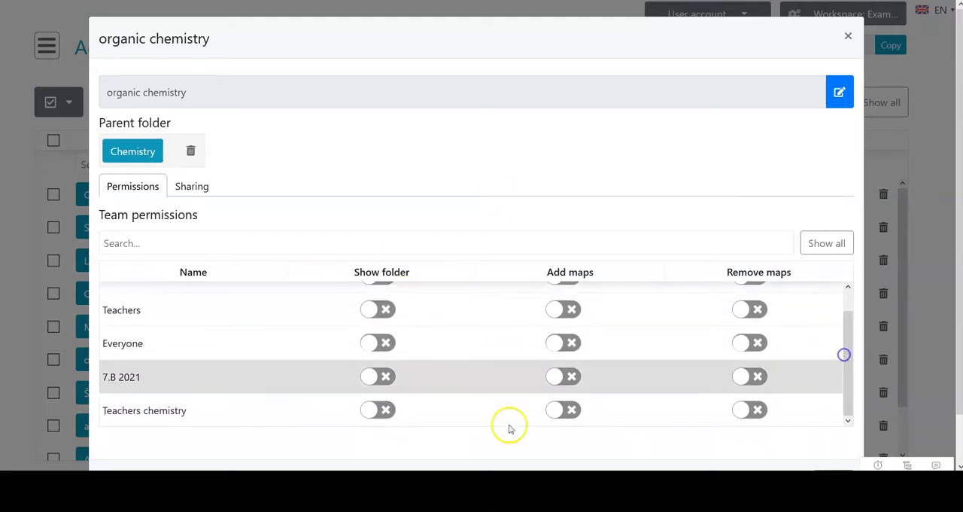
left_click(380, 409)
left_click(570, 411)
left_click(762, 413)
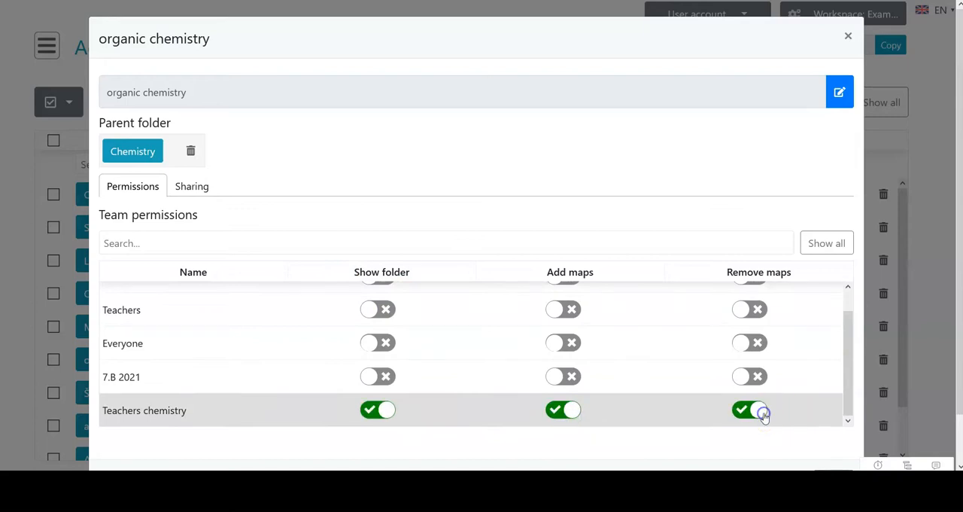
- Let the 7.B 2021 team see the organic chemistry folder, and allow Teachers to see it, add maps and remove maps
left_click(376, 376)
left_click(385, 309)
left_click(566, 310)
left_click(762, 309)
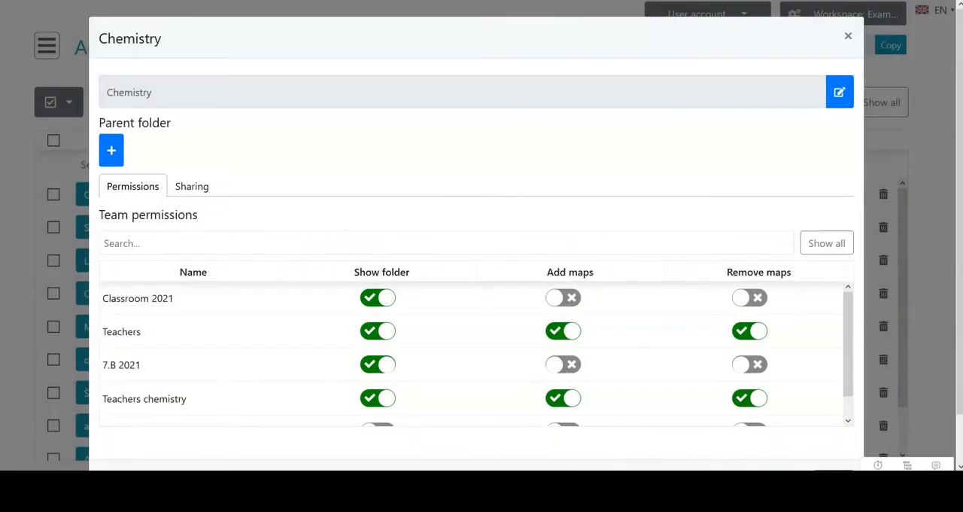
- Bring up the organization ID entry for sharing the Chemistry folder, close its settings and select the workspace's own ID
left_click(192, 186)
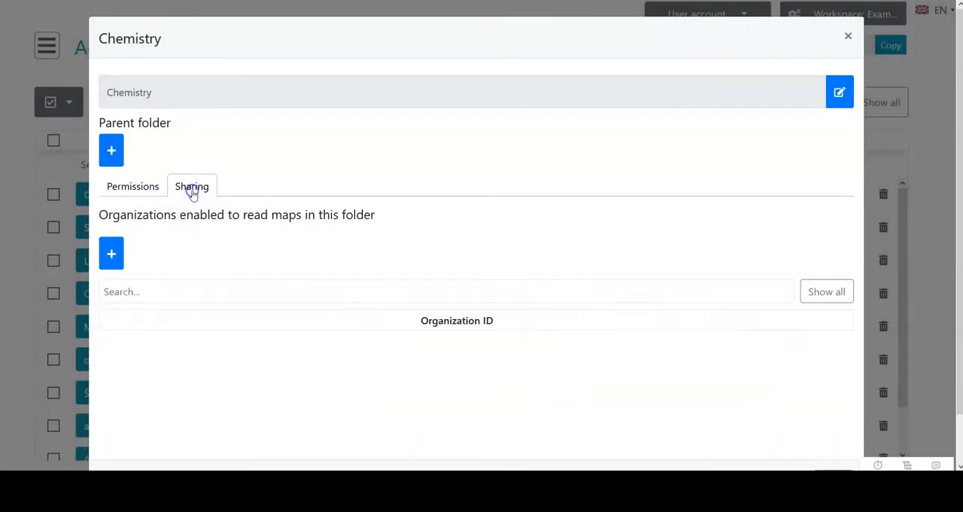
left_click(111, 254)
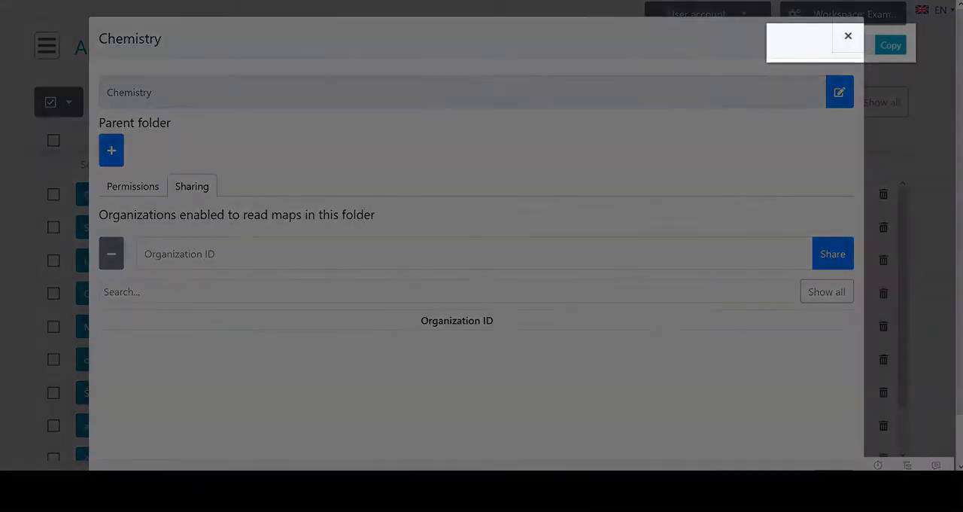
left_click(848, 36)
left_click_drag(839, 47, 807, 45)
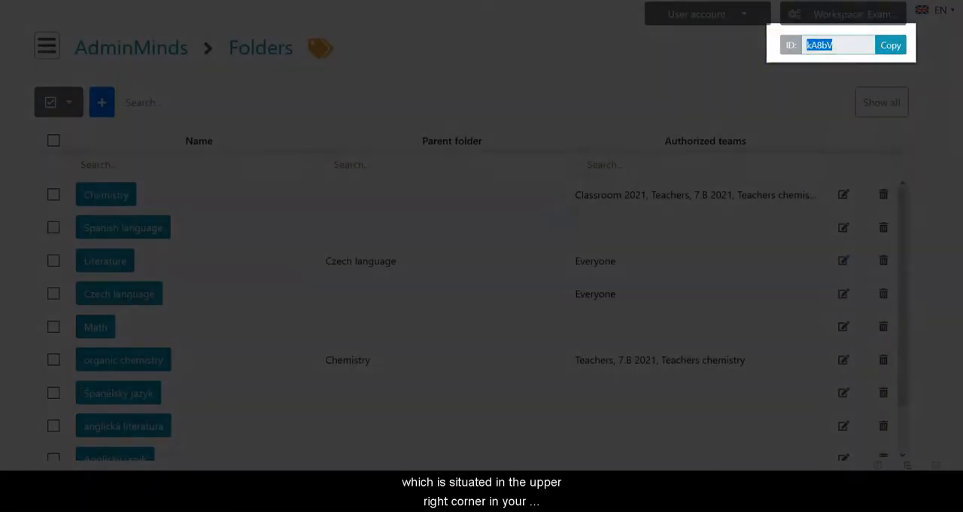